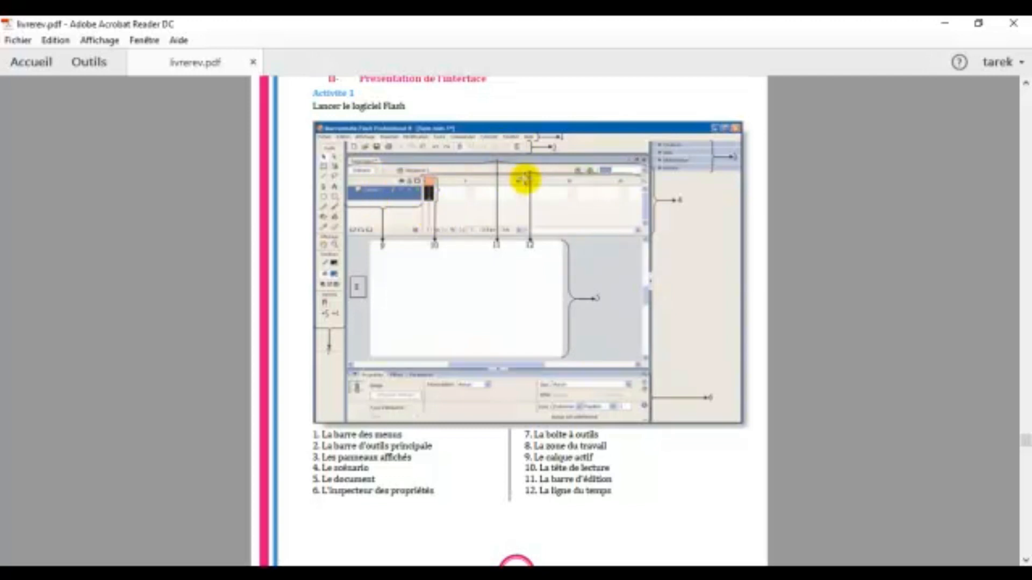
# Switch to Macromedia Flash Professional 8 and create a new blank Flash document
pyautogui.click(701, 573)
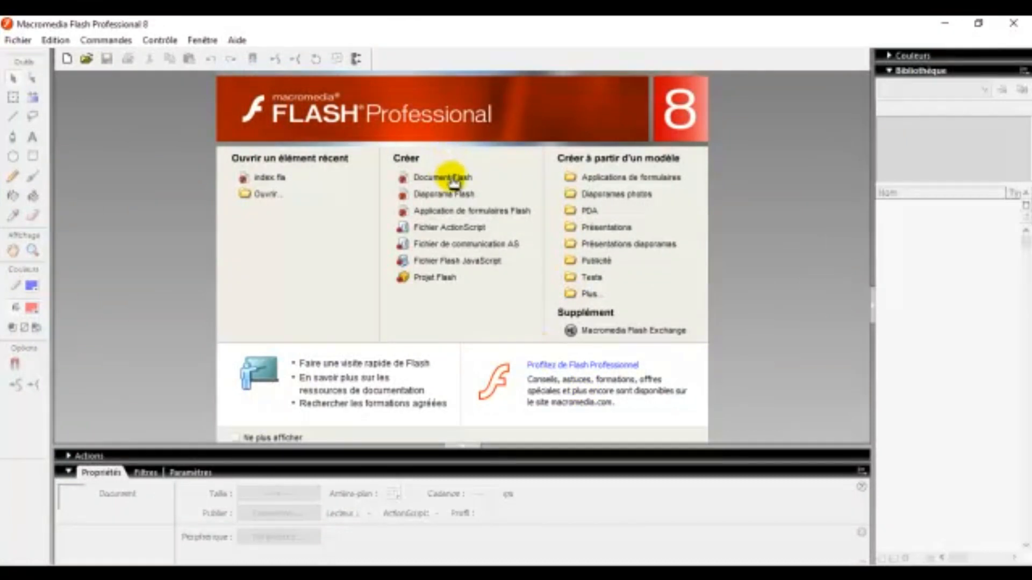
pyautogui.click(453, 179)
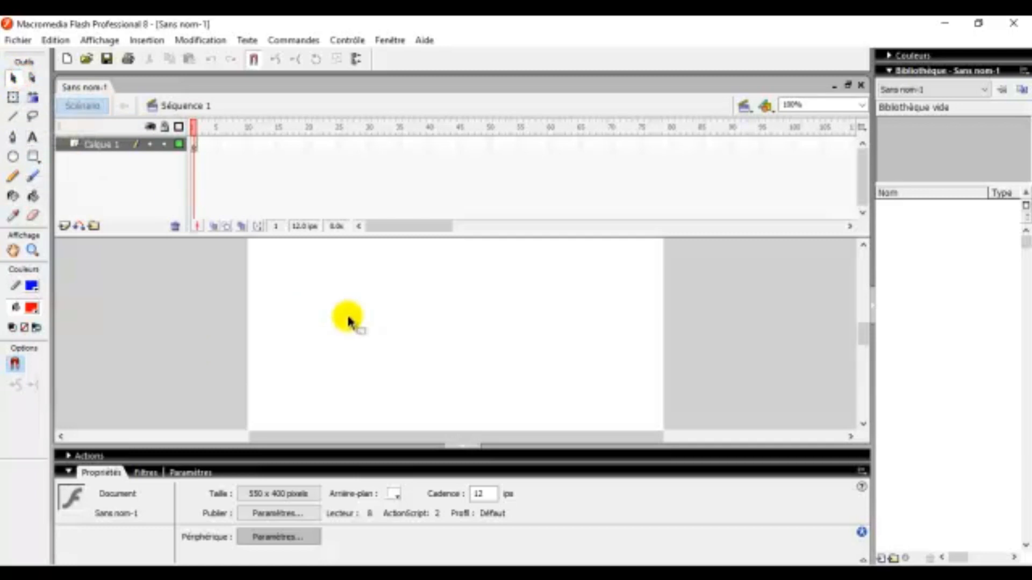
pyautogui.moveTo(364, 279); pyautogui.dragTo(523, 384)
# Draw three connected blue straight lines with the Line tool, forming an open angular shape on the stage
pyautogui.click(15, 98)
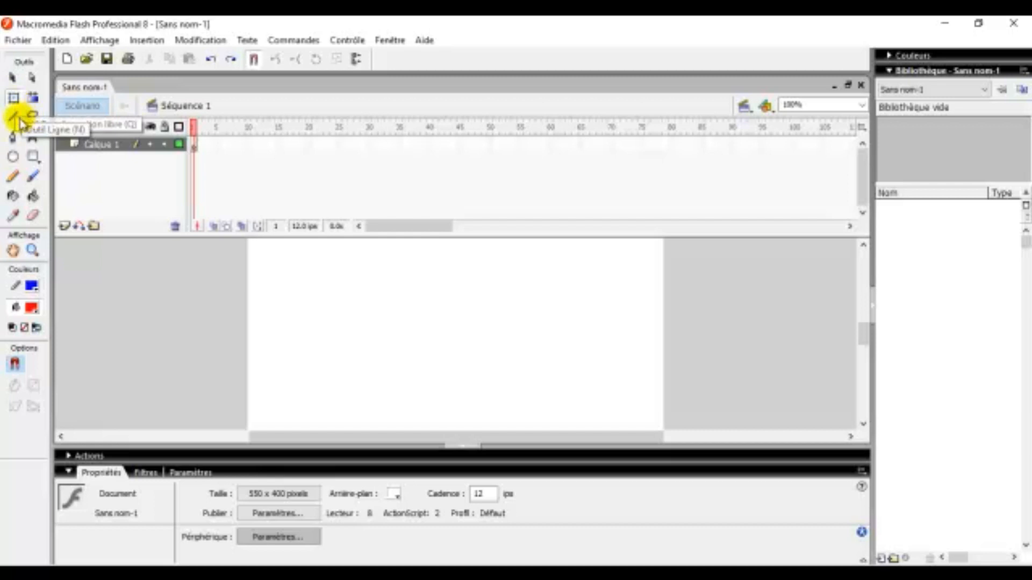
pyautogui.click(15, 118)
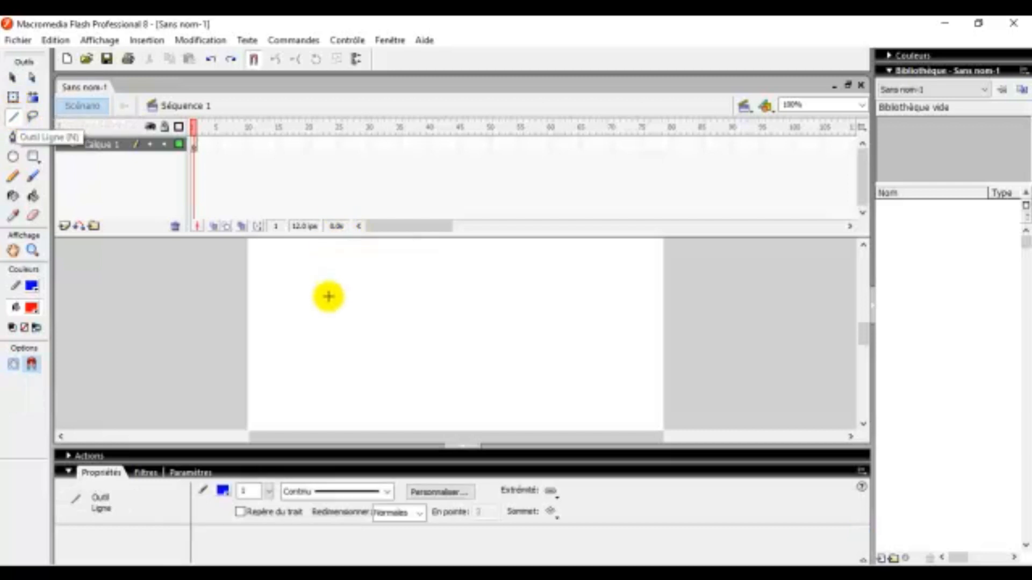
pyautogui.moveTo(320, 273)
pyautogui.mouseDown()
pyautogui.moveTo(488, 322)
pyautogui.moveTo(384, 407)
pyautogui.moveTo(290, 333)
pyautogui.mouseUp()
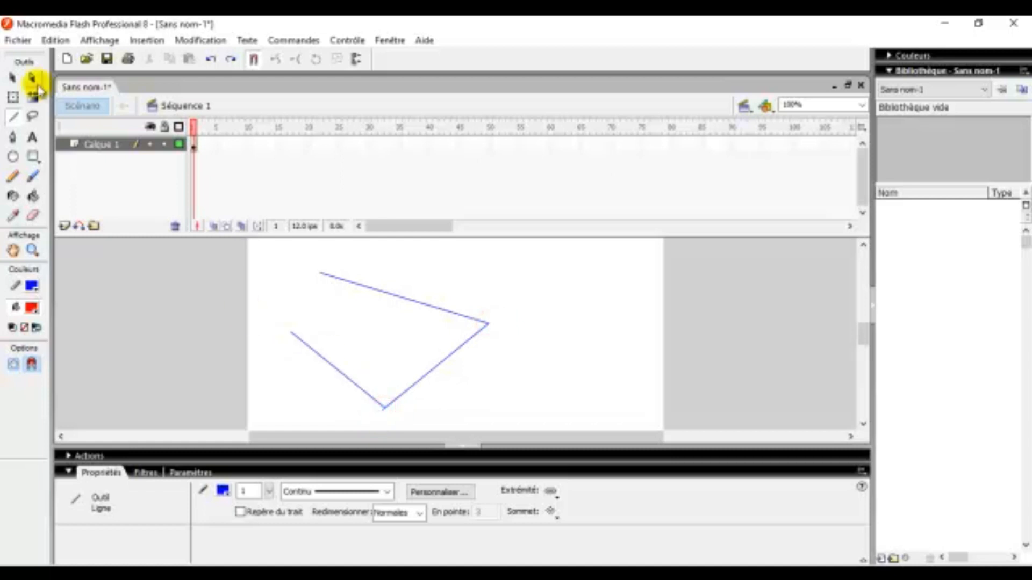
# Draw a flat red oval on the right part of the stage and a red circle below it
pyautogui.click(13, 158)
pyautogui.moveTo(522, 280); pyautogui.dragTo(643, 320)
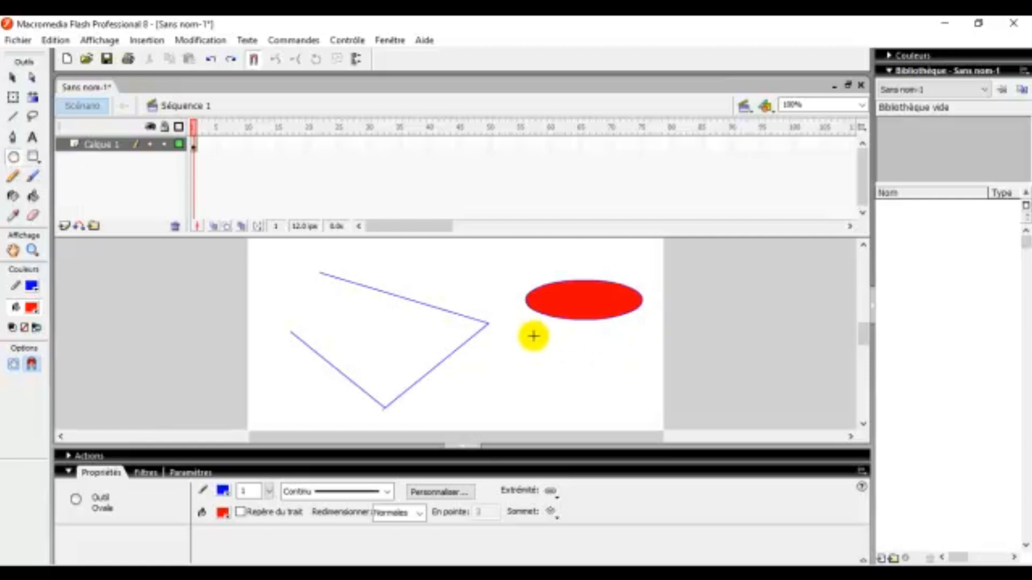
pyautogui.moveTo(530, 335); pyautogui.dragTo(629, 398)
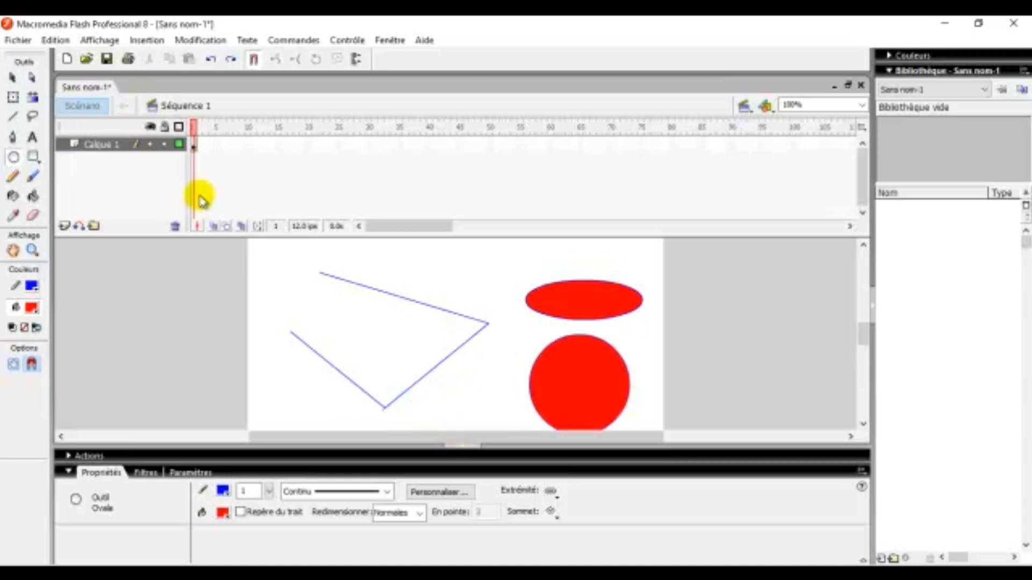
# Draw a red rectangle between the blue lines and a small red pentagon above the upper line
pyautogui.click(33, 157)
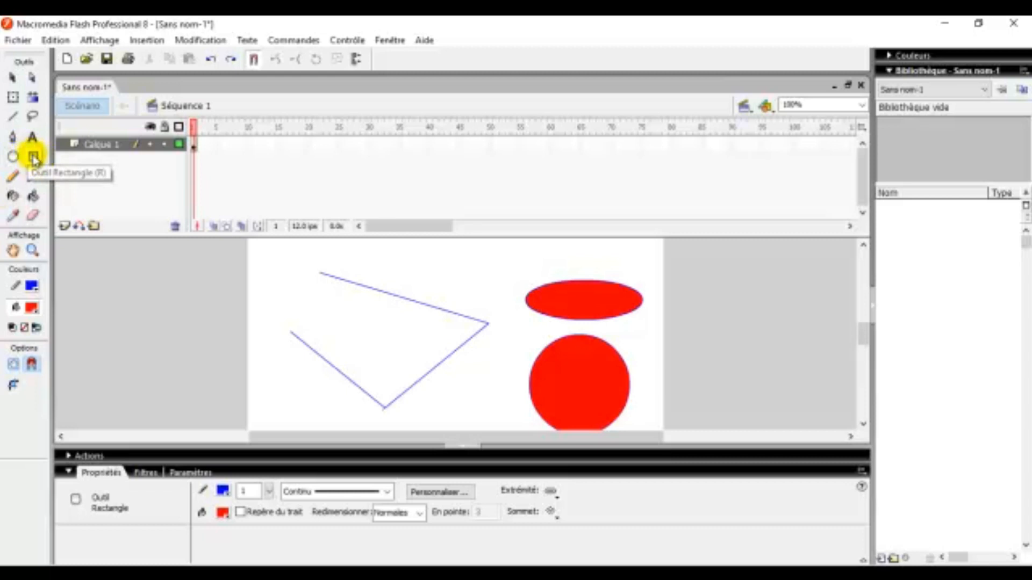
pyautogui.moveTo(315, 297); pyautogui.dragTo(394, 337)
pyautogui.click(33, 157)
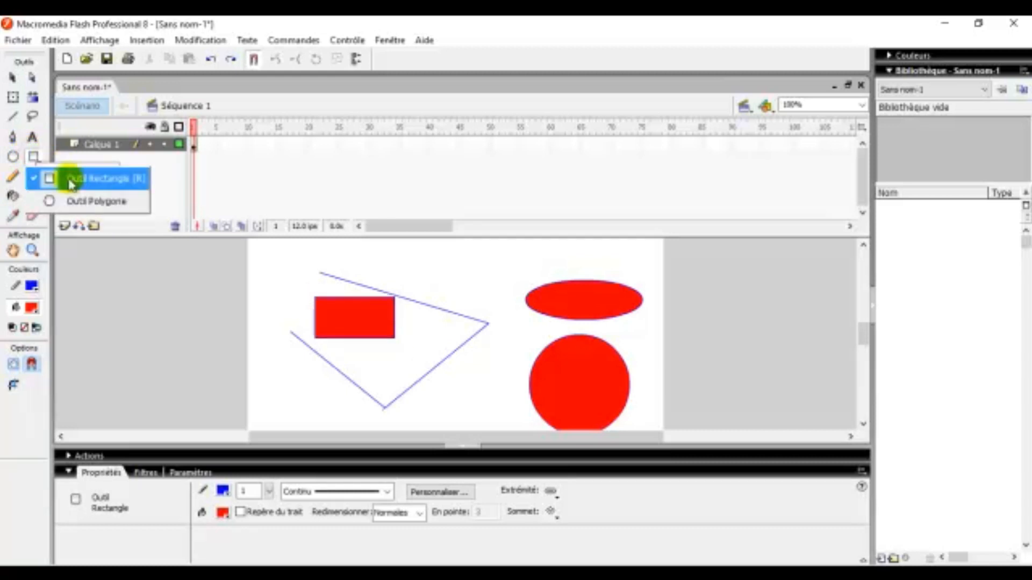
pyautogui.click(97, 203)
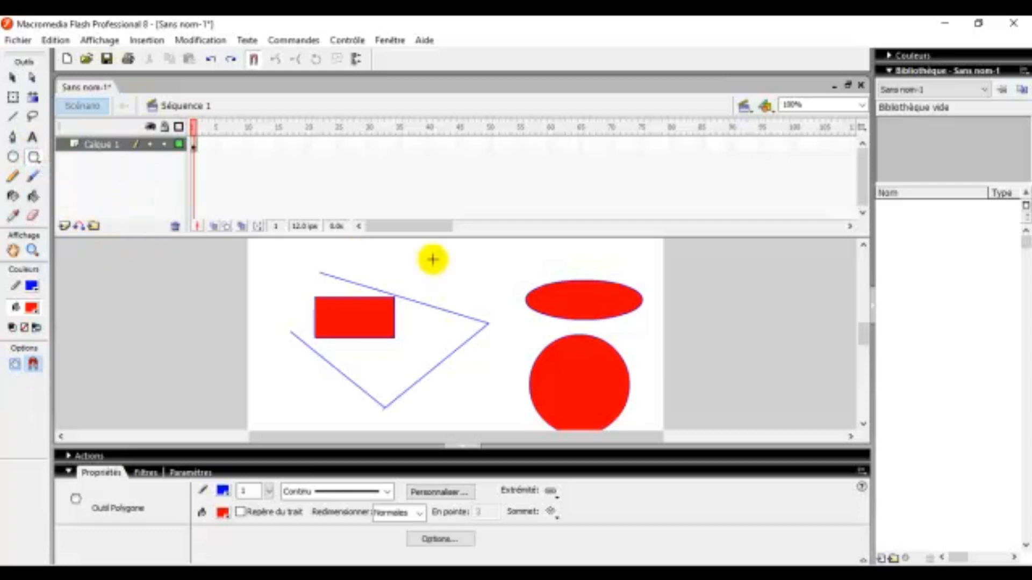
pyautogui.moveTo(431, 258); pyautogui.dragTo(445, 241)
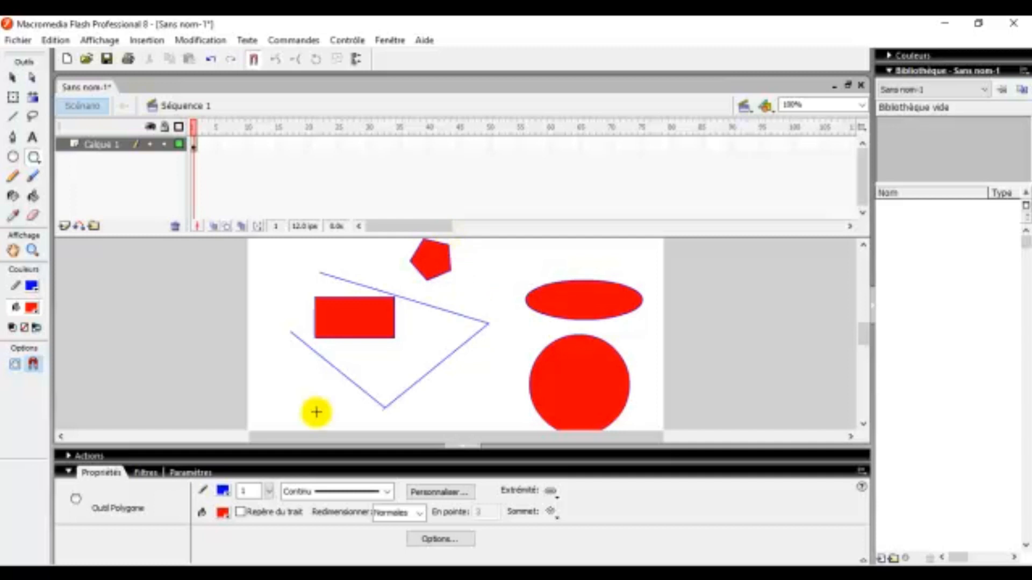
# Set the stroke style to dashed and draw a larger red pentagon at the stage's left edge
pyautogui.click(439, 539)
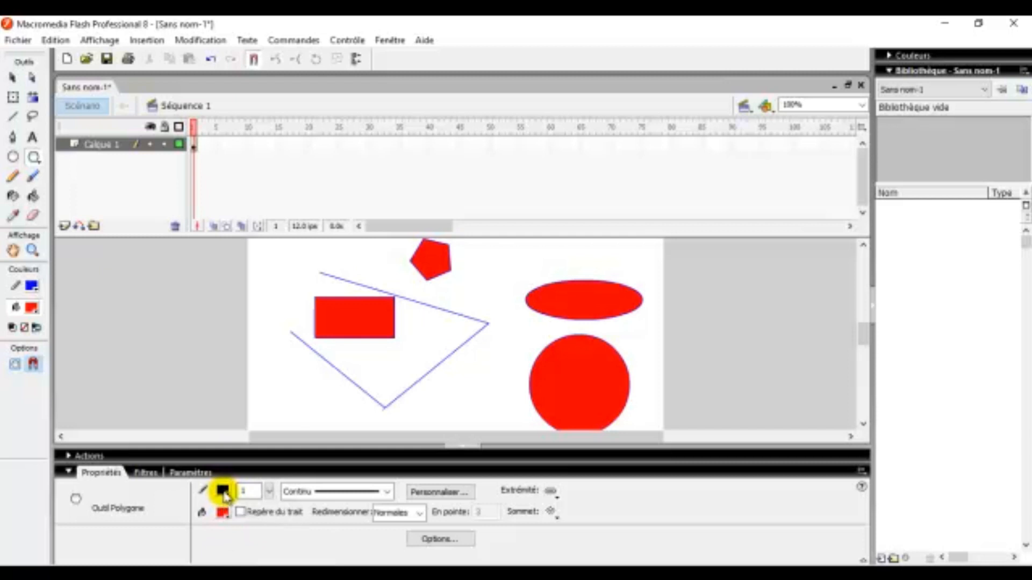
pyautogui.click(385, 491)
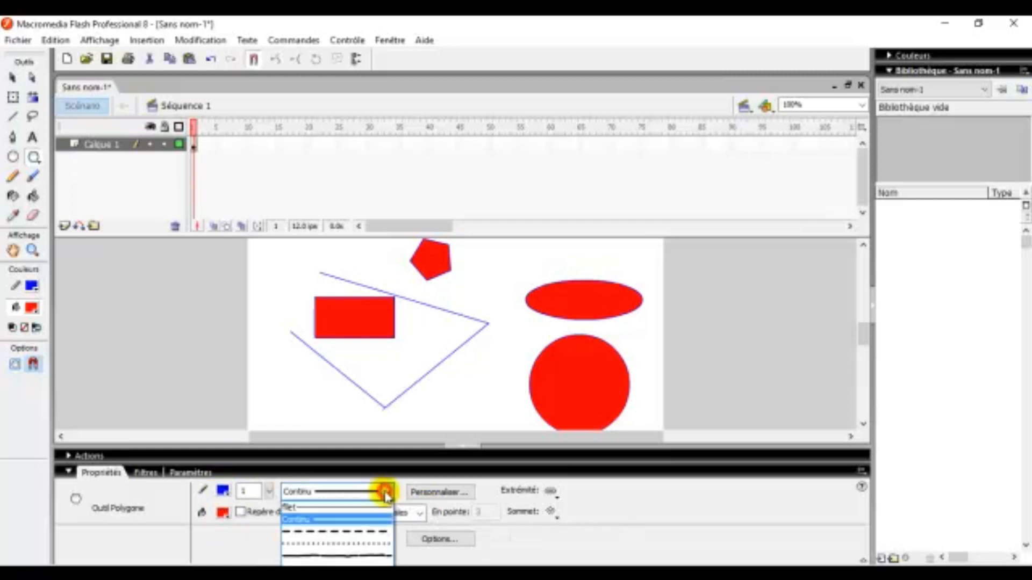
pyautogui.click(355, 534)
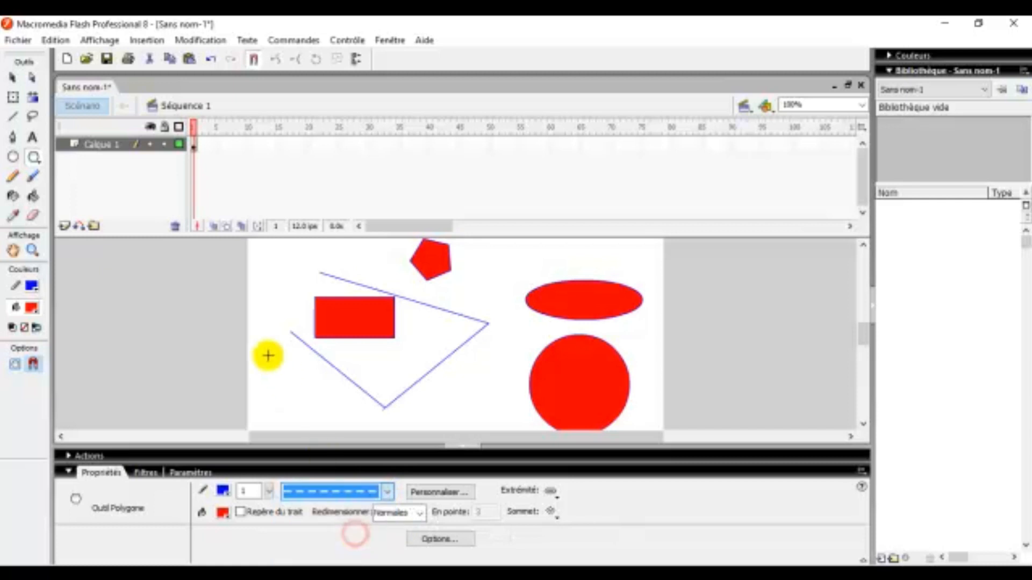
pyautogui.moveTo(275, 359)
pyautogui.mouseDown()
pyautogui.moveTo(334, 386)
pyautogui.moveTo(310, 359)
pyautogui.mouseUp()
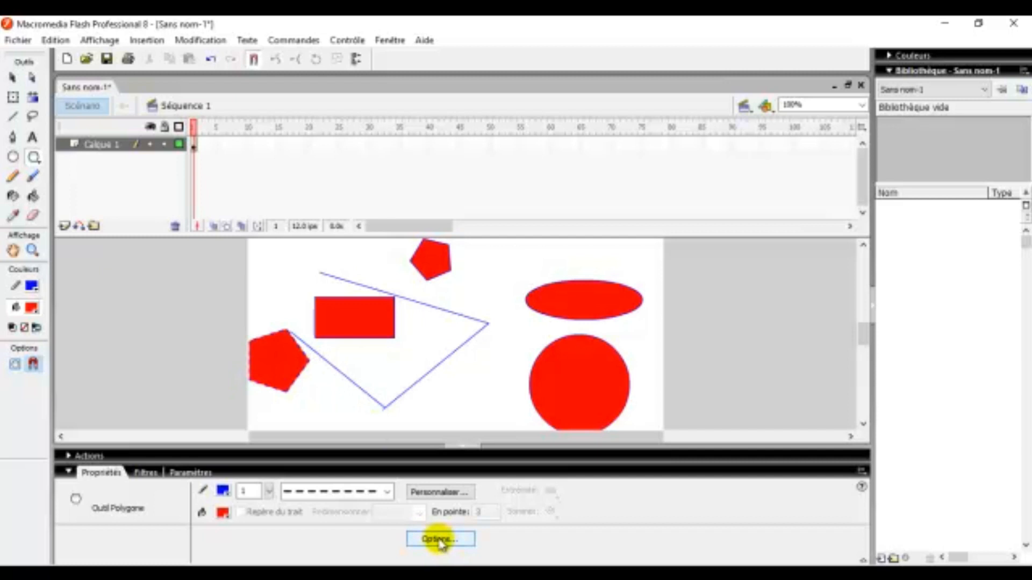
# Set the polygon tool's style to Etoile with 10 sides and draw a red star near the right corner of the blue lines
pyautogui.click(387, 491)
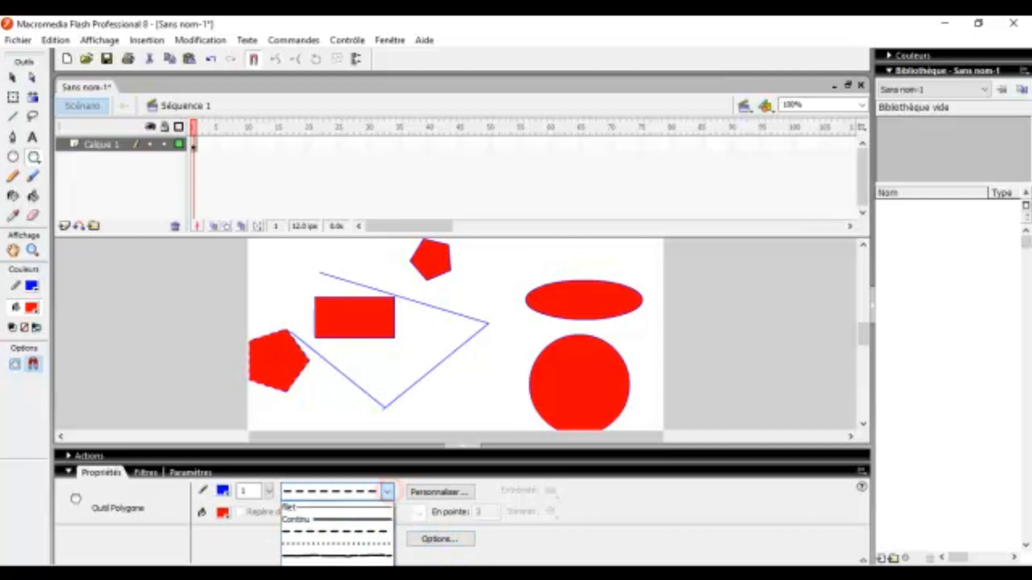
pyautogui.click(388, 507)
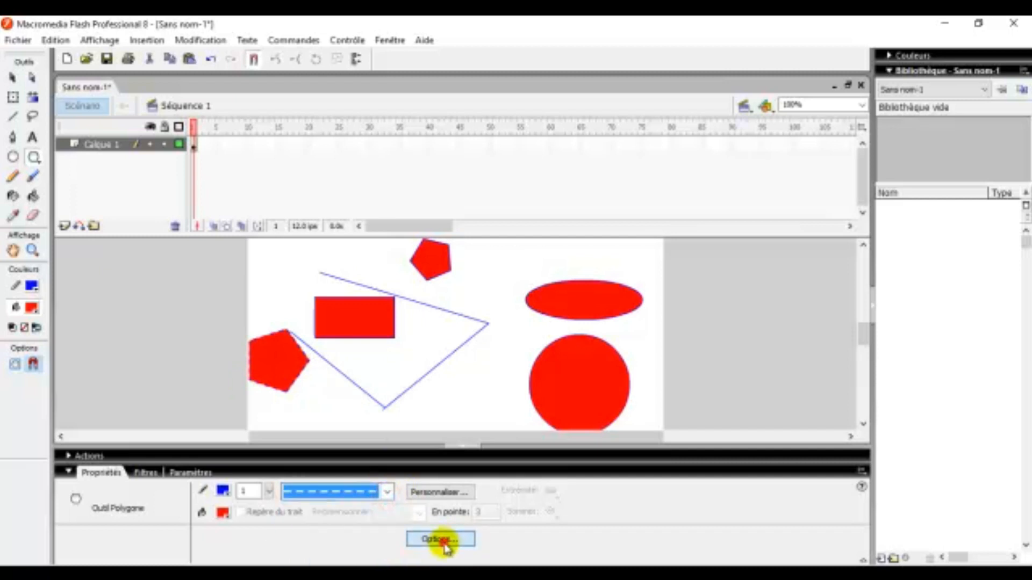
pyautogui.click(444, 544)
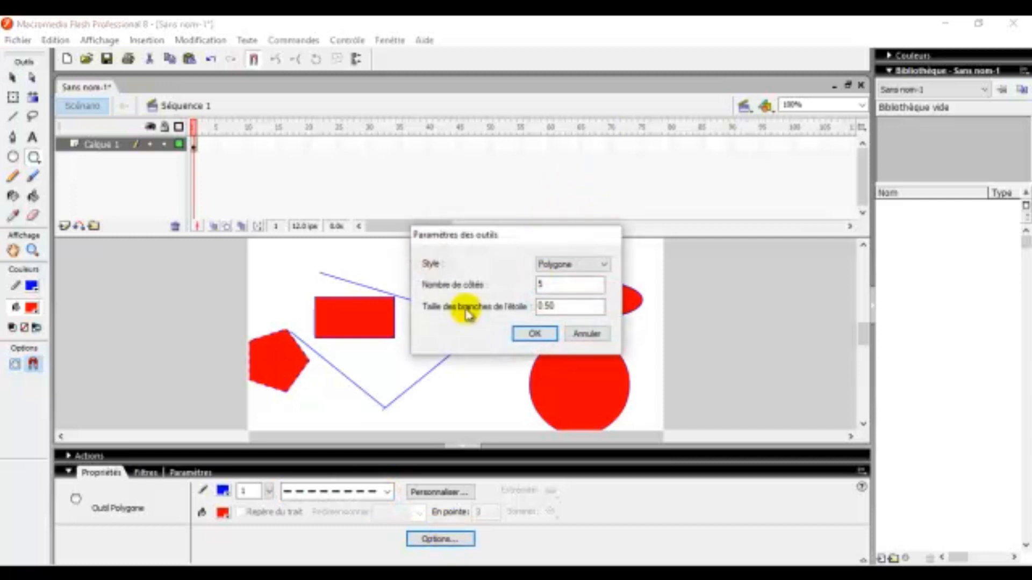
pyautogui.click(615, 266)
pyautogui.click(584, 281)
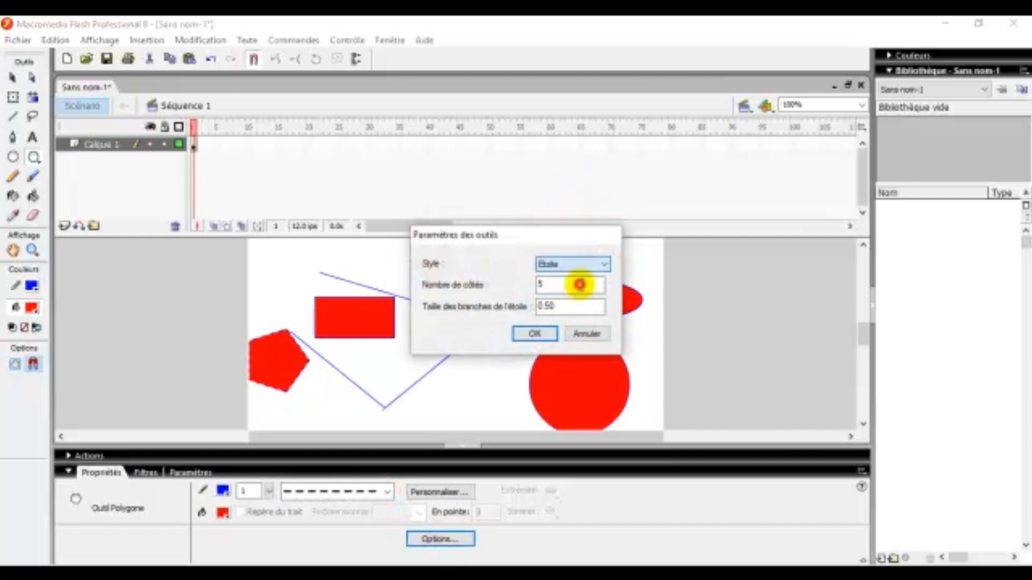
pyautogui.doubleClick(541, 285)
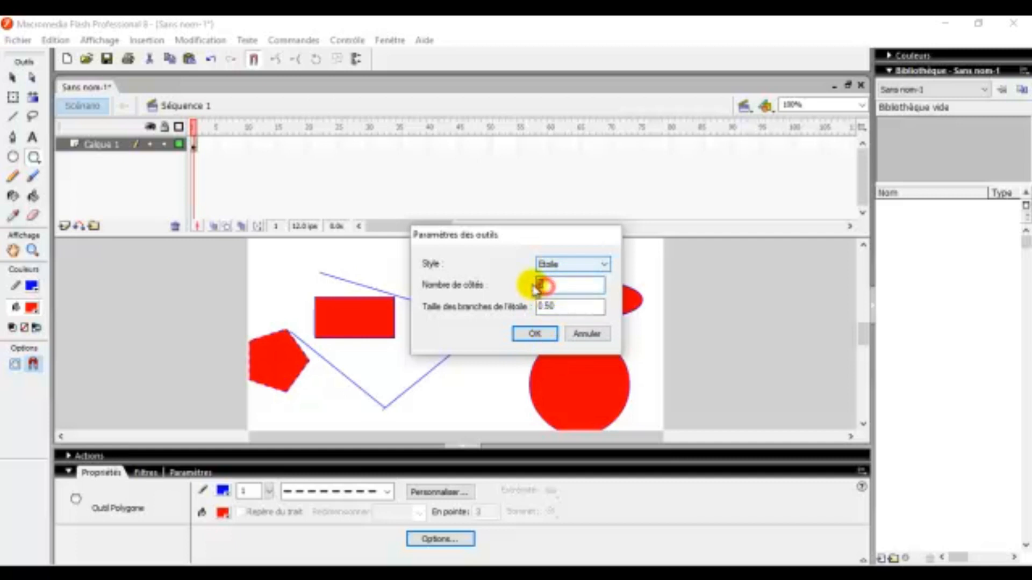
pyautogui.write('10')
pyautogui.press('Return')
pyautogui.moveTo(460, 310); pyautogui.dragTo(479, 330)
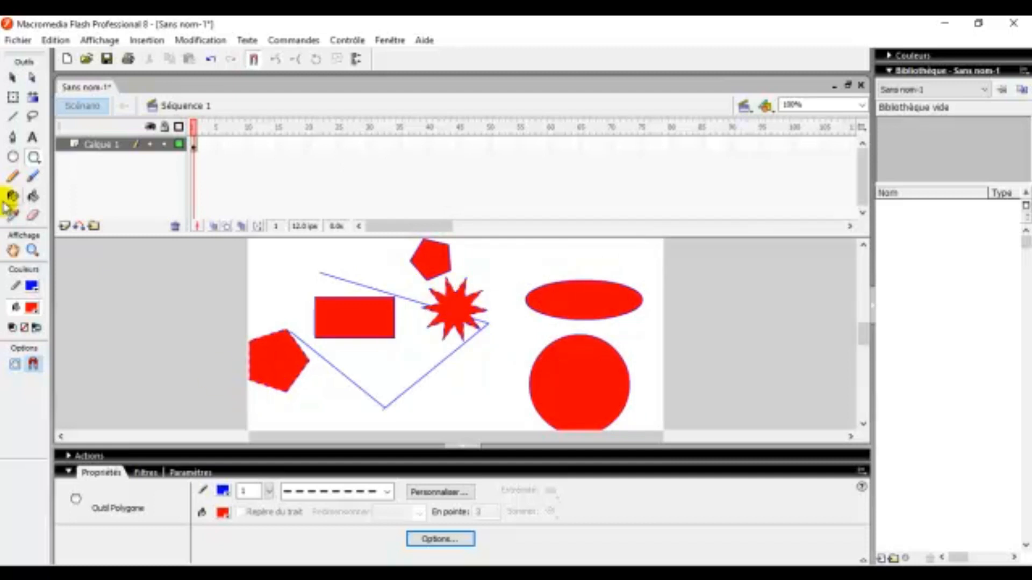
# Erase a notch in the circle's left edge and remove its remaining red fill with the eraser's Robinet option
pyautogui.click(33, 217)
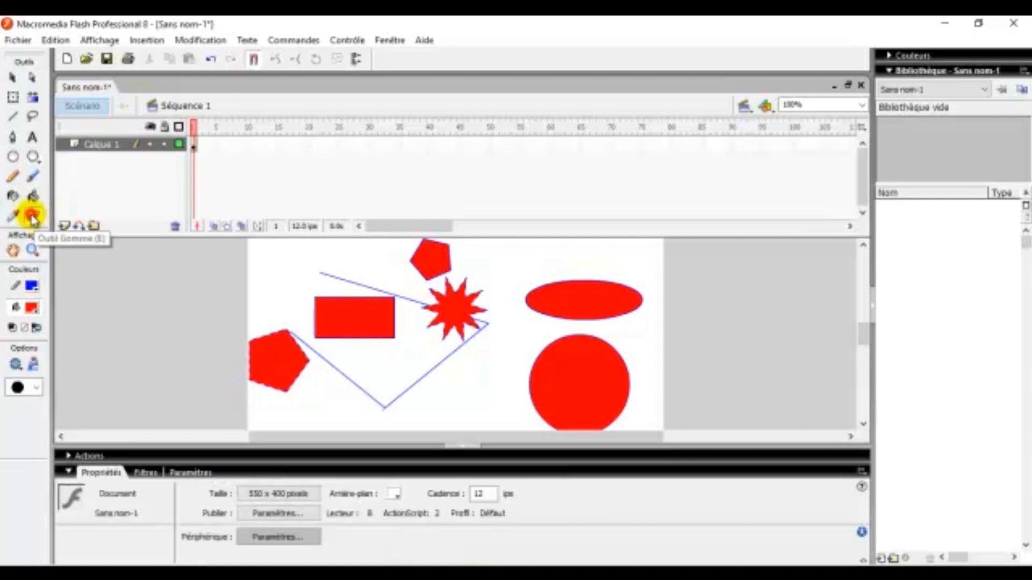
pyautogui.moveTo(517, 391); pyautogui.dragTo(554, 389)
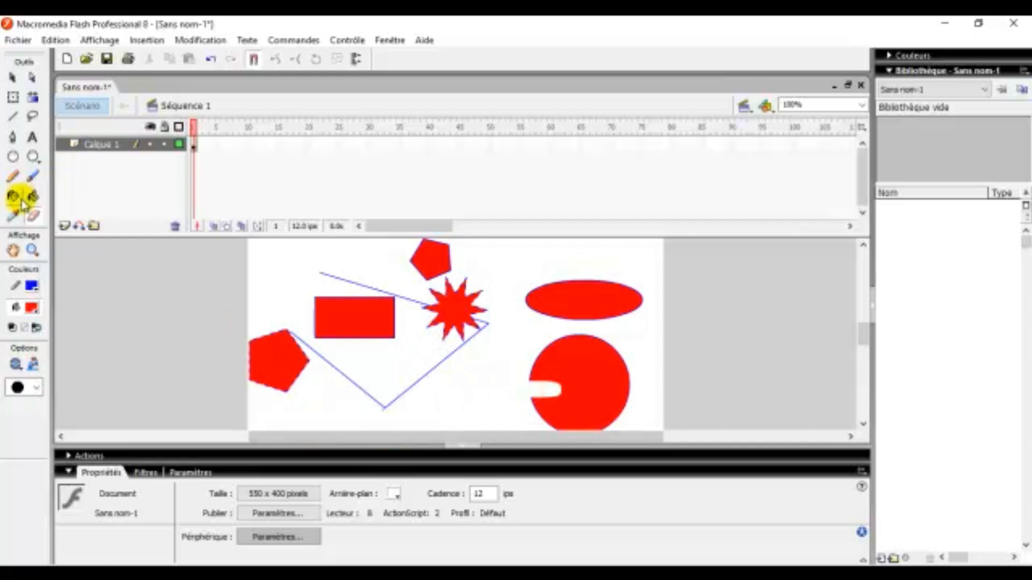
pyautogui.click(33, 366)
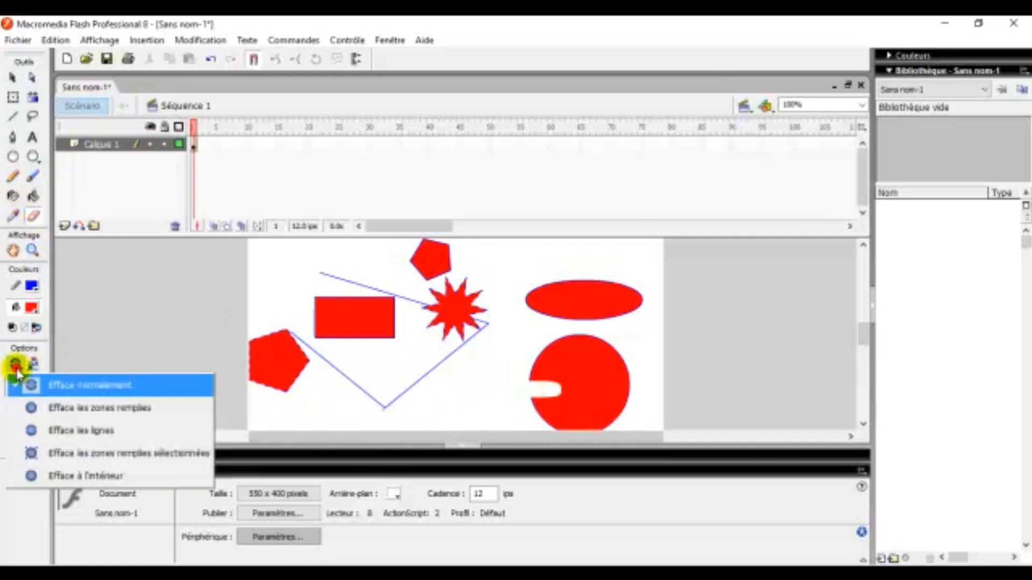
pyautogui.click(35, 369)
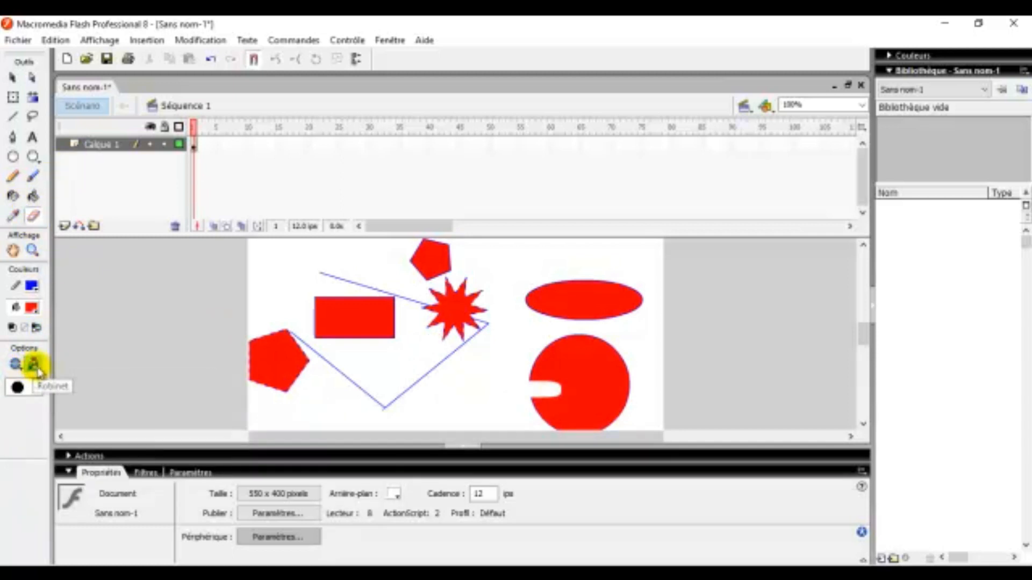
pyautogui.click(570, 358)
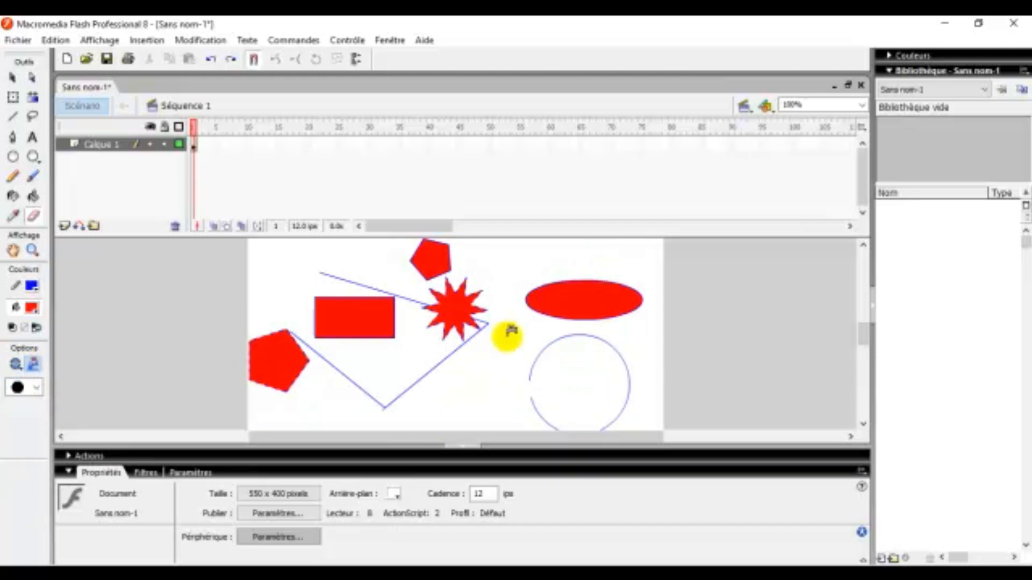
# Set the eraser mode to Efface à l'intérieur and erase a patch of fill inside the red rectangle
pyautogui.click(16, 365)
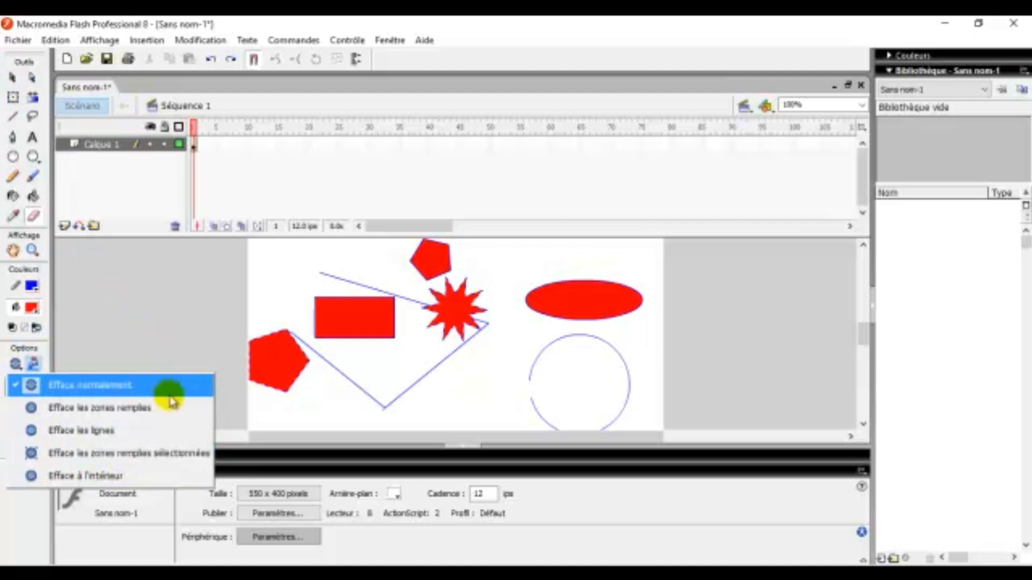
pyautogui.click(115, 480)
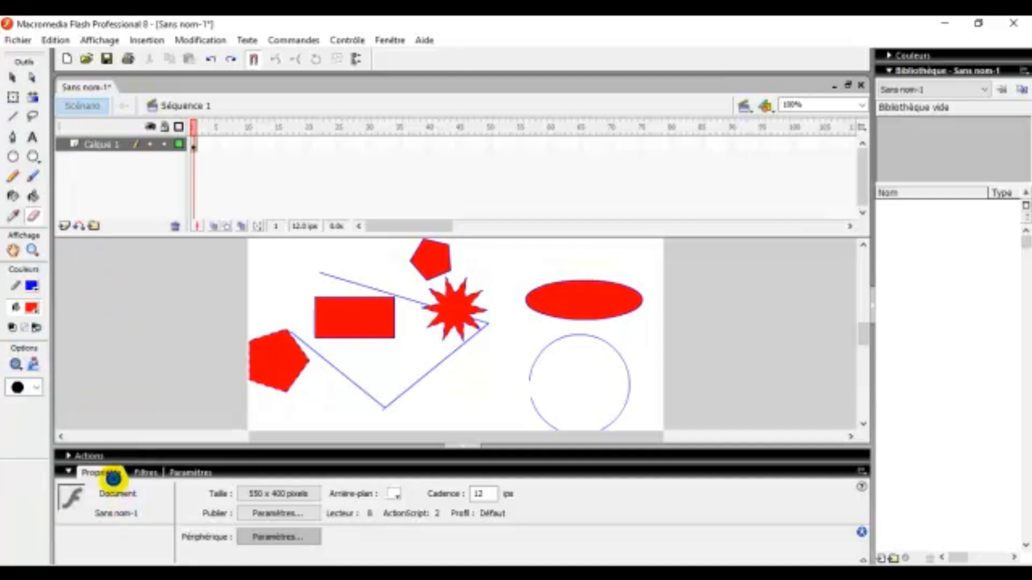
pyautogui.moveTo(360, 355)
pyautogui.mouseDown()
pyautogui.moveTo(350, 317)
pyautogui.moveTo(372, 365)
pyautogui.mouseUp()
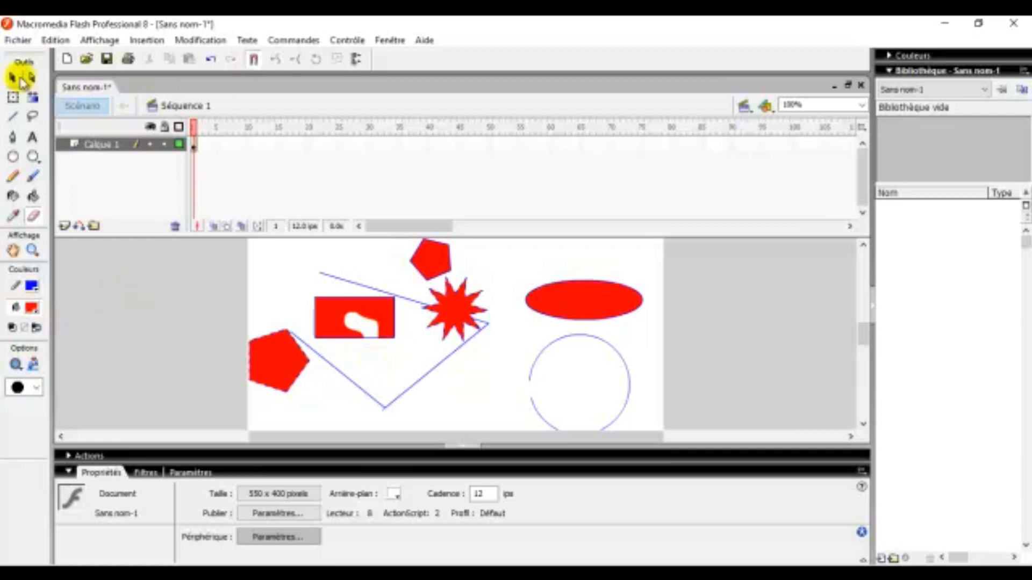
# Activate the Pinceau (Brush) tool and open its brush mode choices
pyautogui.click(34, 177)
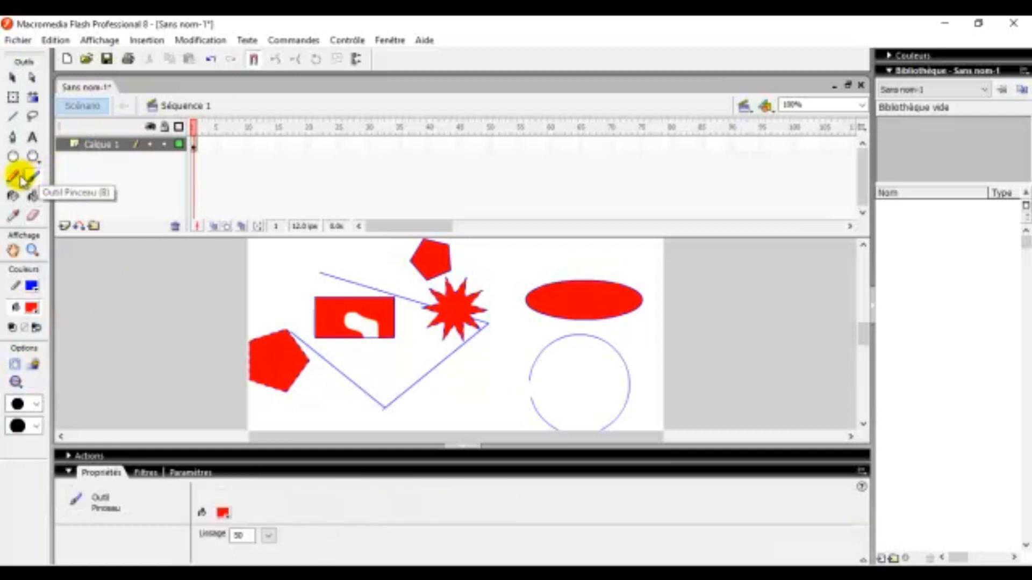
pyautogui.click(16, 177)
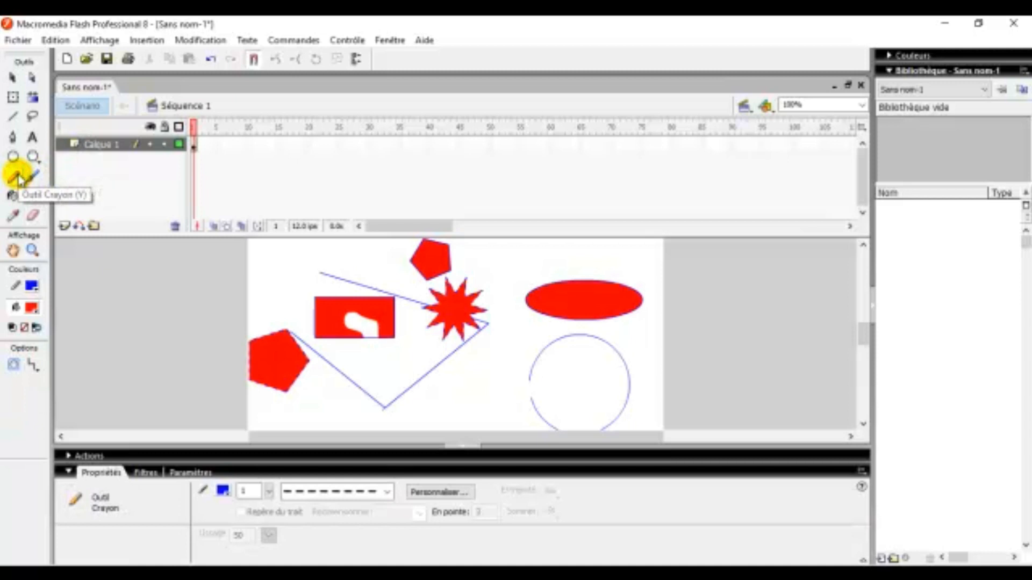
pyautogui.click(32, 177)
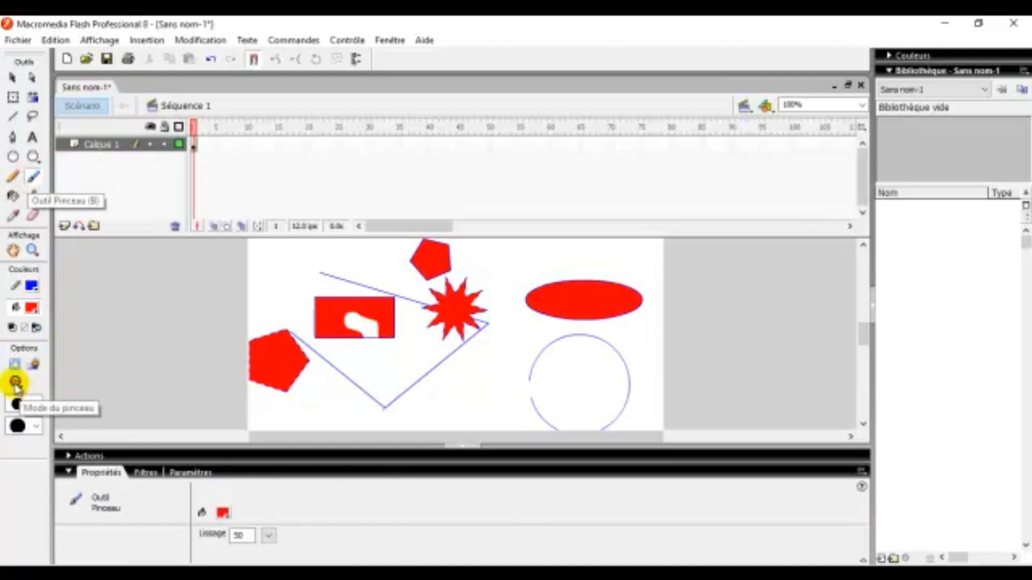
pyautogui.click(16, 382)
pyautogui.click(16, 382)
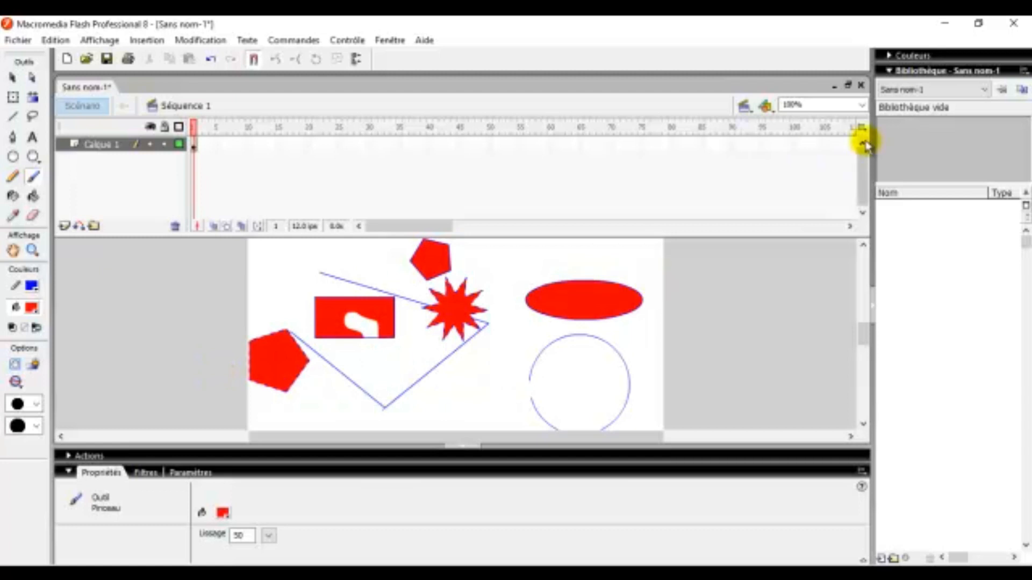
# Insert a new scene (Séquence) into the document
pyautogui.click(747, 110)
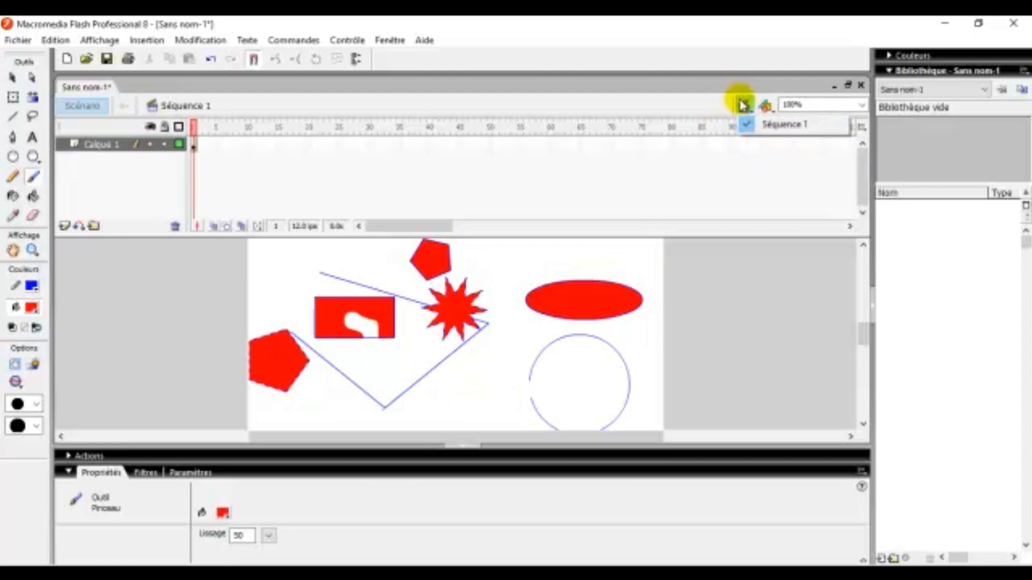
pyautogui.click(144, 42)
pyautogui.click(196, 118)
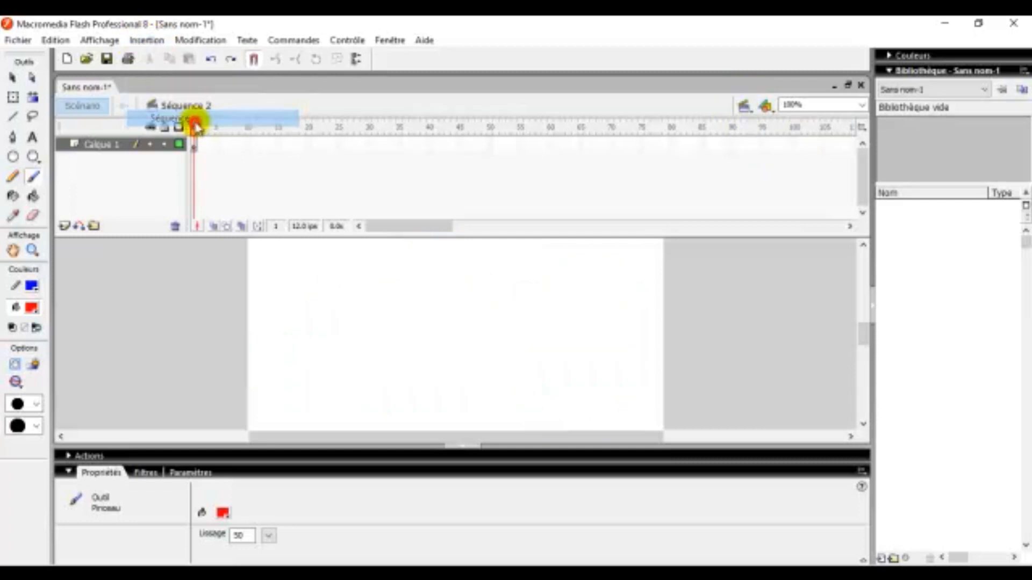
# List the document's scenes and hide the Scénario (timeline) panel
pyautogui.click(746, 106)
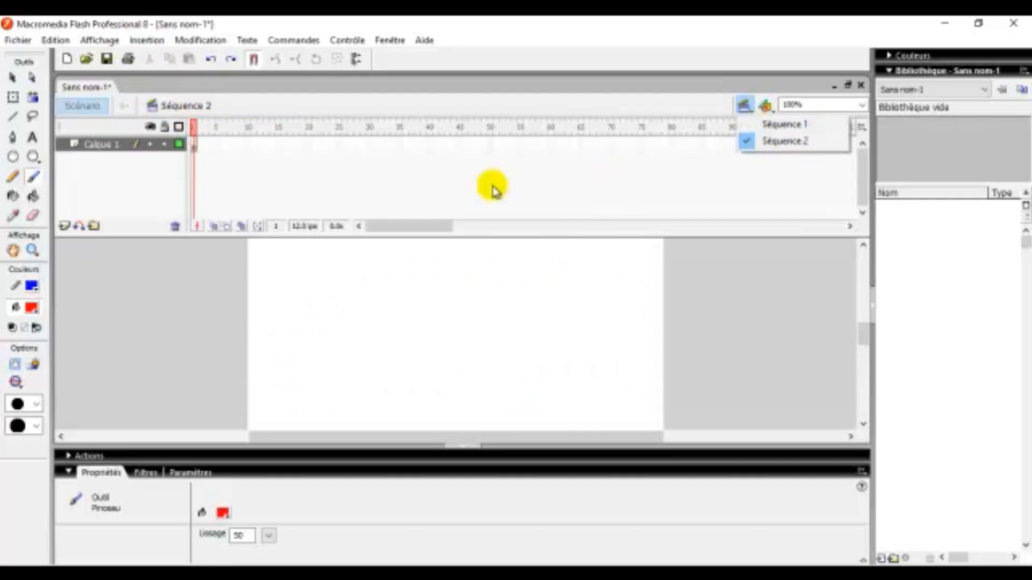
pyautogui.click(390, 41)
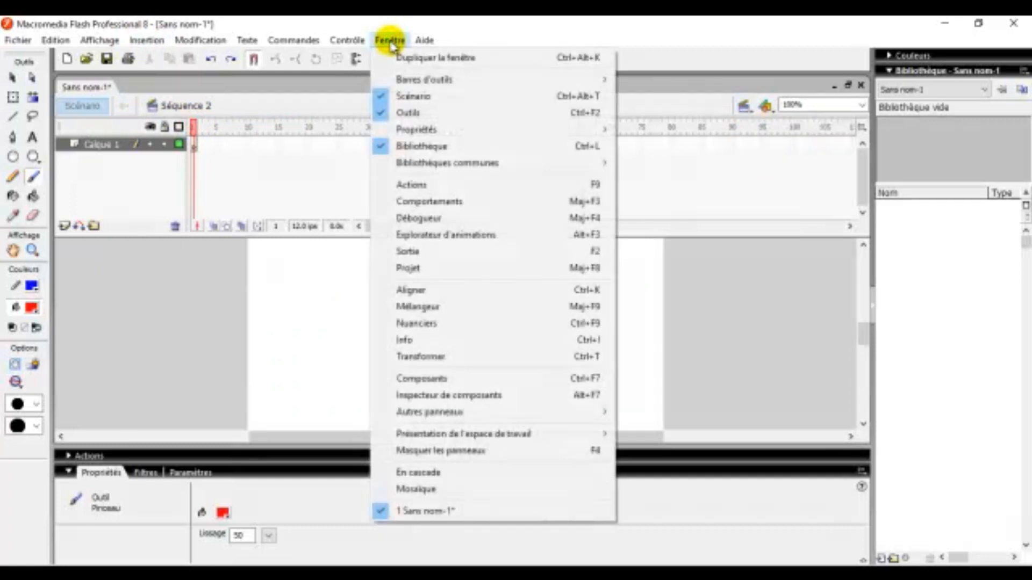
pyautogui.click(391, 41)
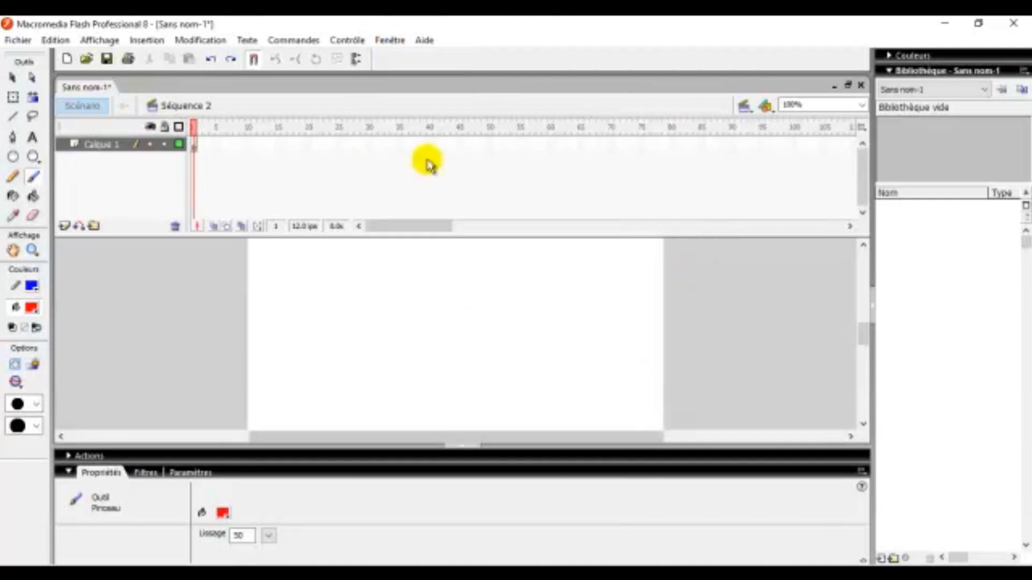
pyautogui.click(381, 41)
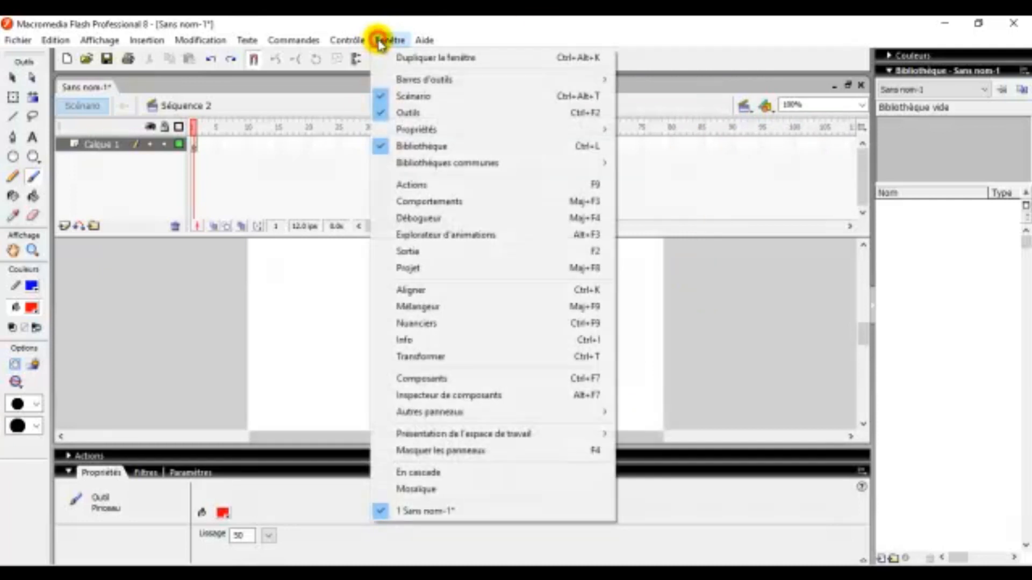
pyautogui.click(424, 95)
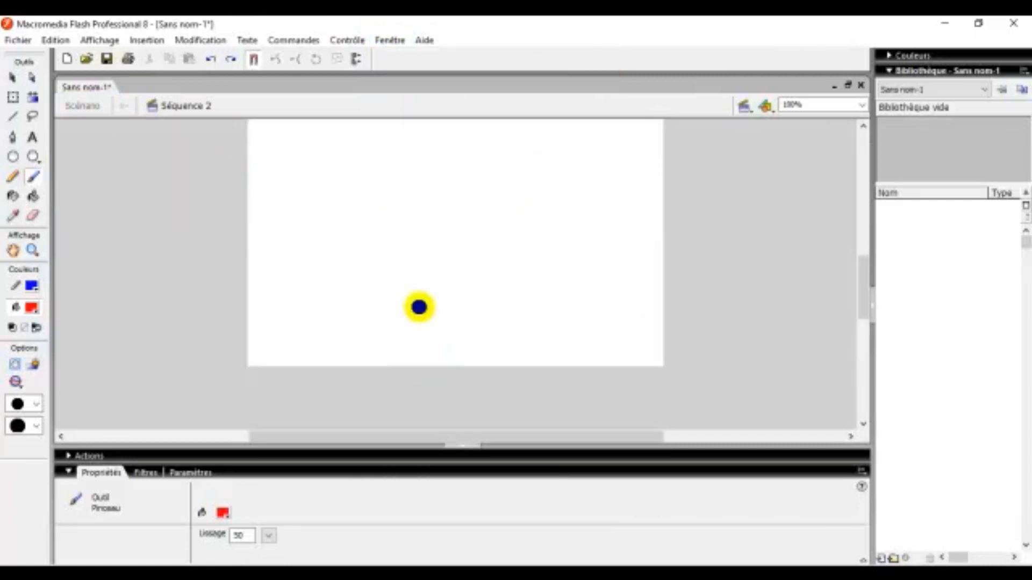
# Reset the workspace to the default (Par défaut) layout
pyautogui.click(400, 39)
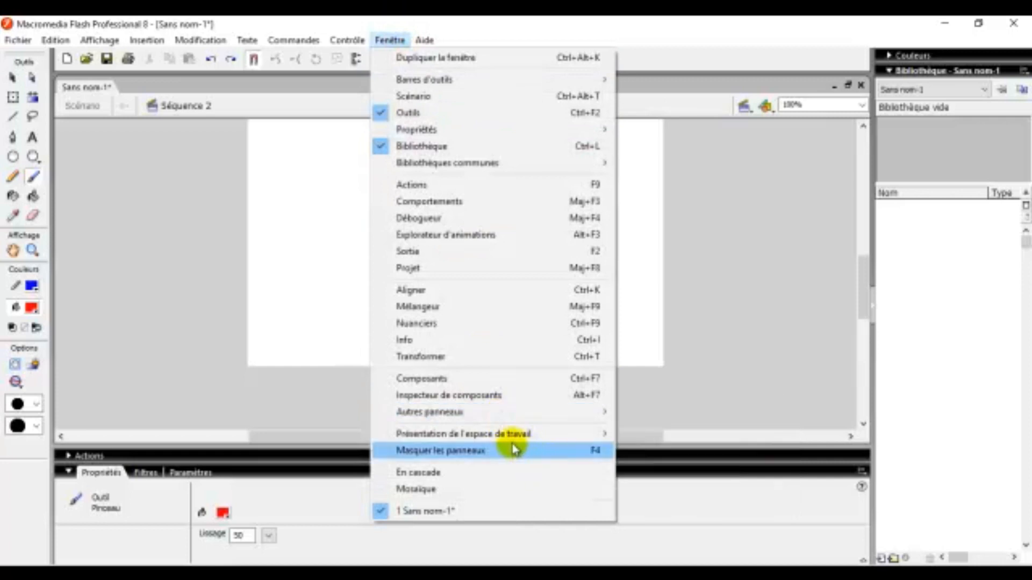
pyautogui.moveTo(500, 436)
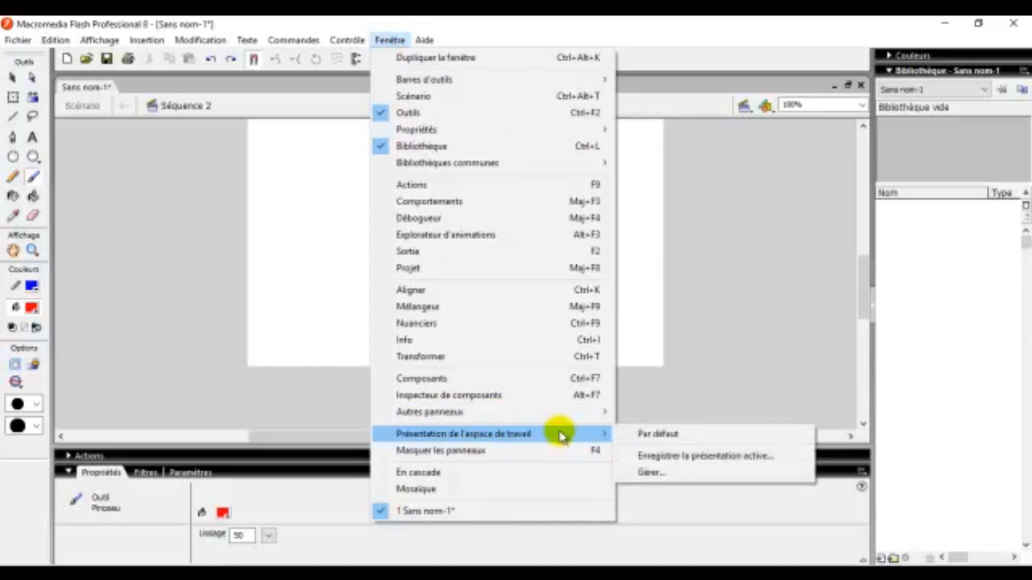
pyautogui.click(692, 434)
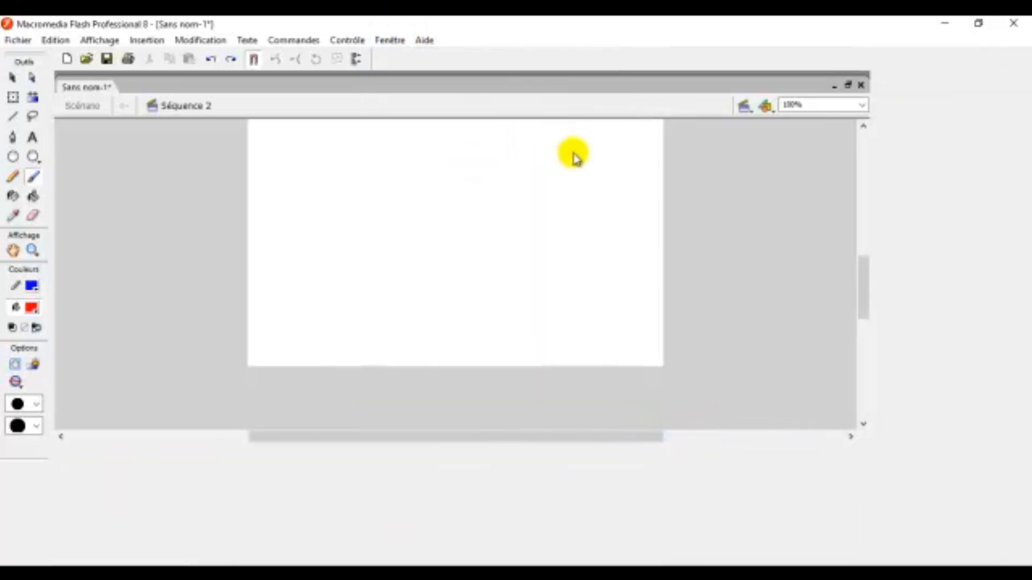
# Open the Séquence panel that manages the document's scenes
pyautogui.click(388, 41)
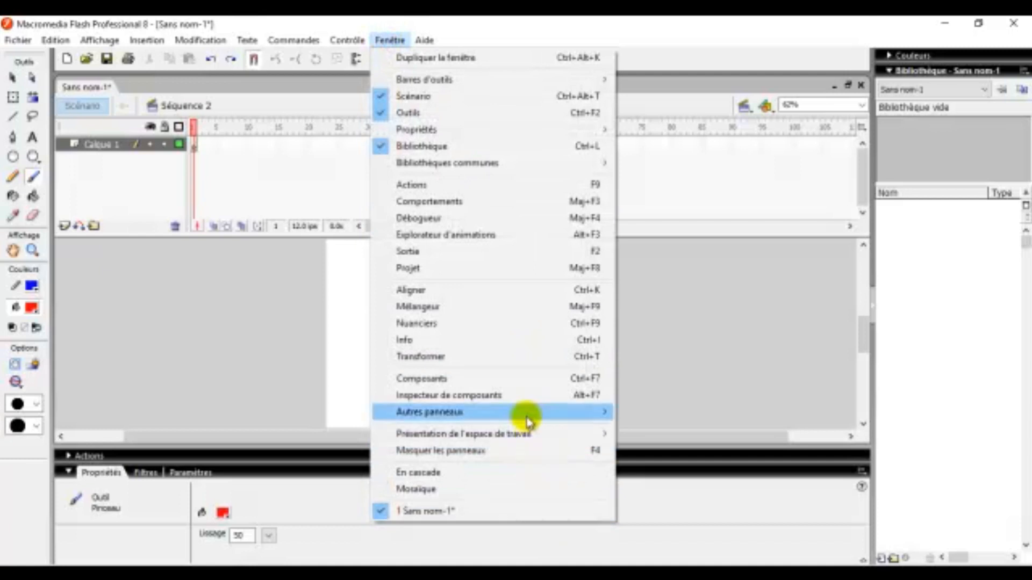
pyautogui.moveTo(525, 416)
pyautogui.click(664, 445)
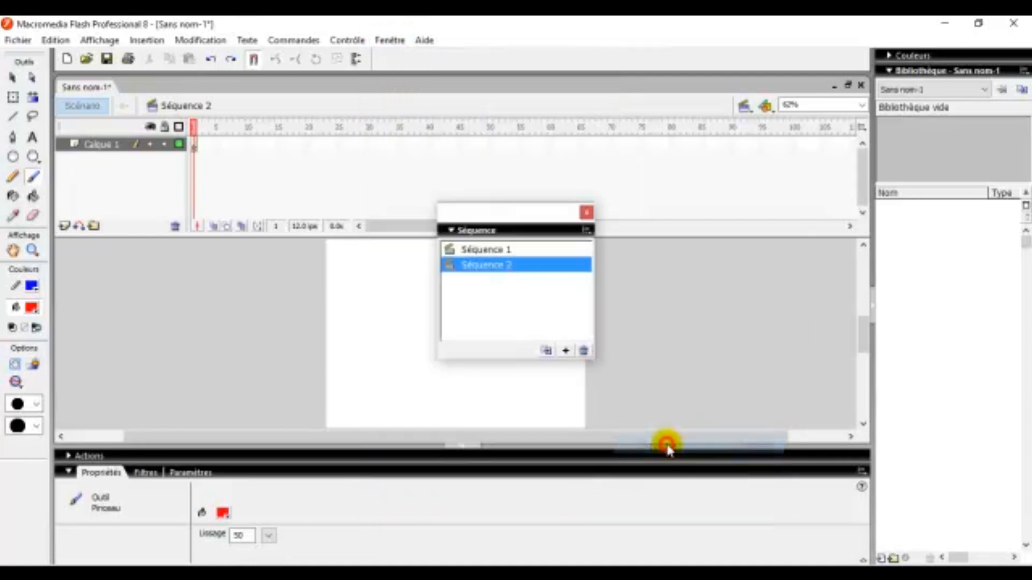
# Switch back and forth between Séquence 1 and Séquence 2 to compare their stage contents
pyautogui.click(482, 250)
pyautogui.click(484, 263)
pyautogui.click(484, 252)
pyautogui.click(488, 265)
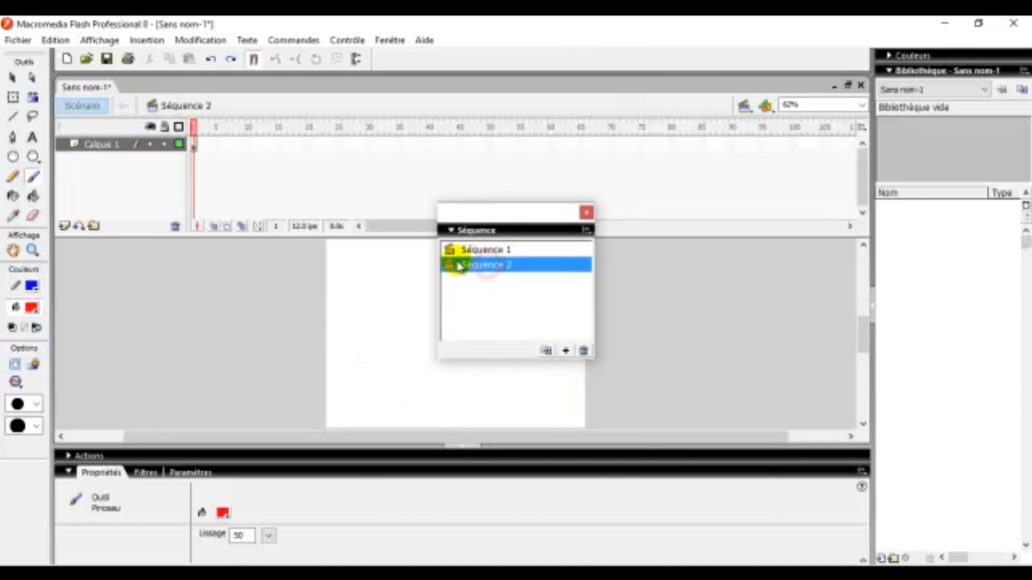
pyautogui.click(474, 250)
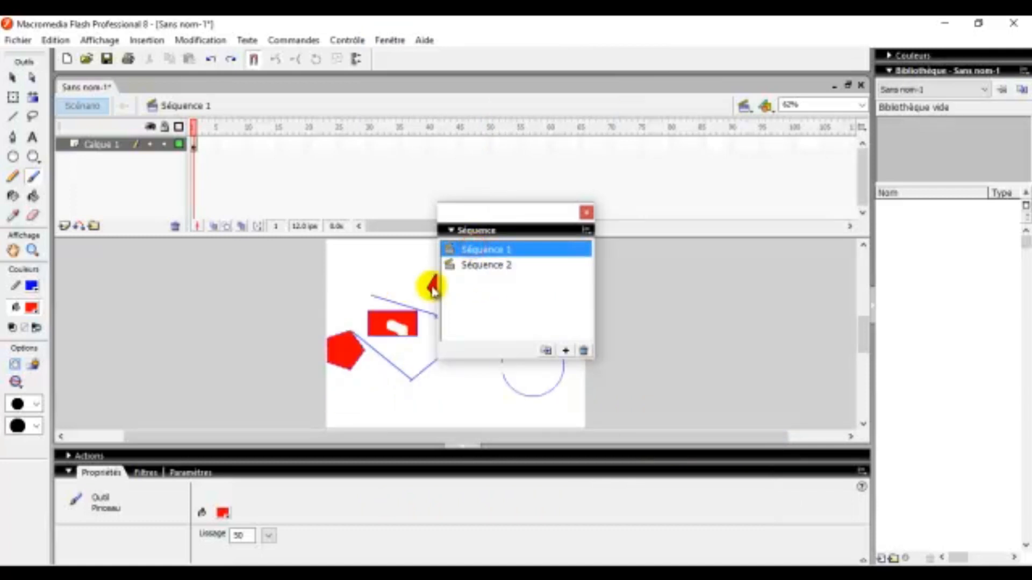
pyautogui.click(495, 264)
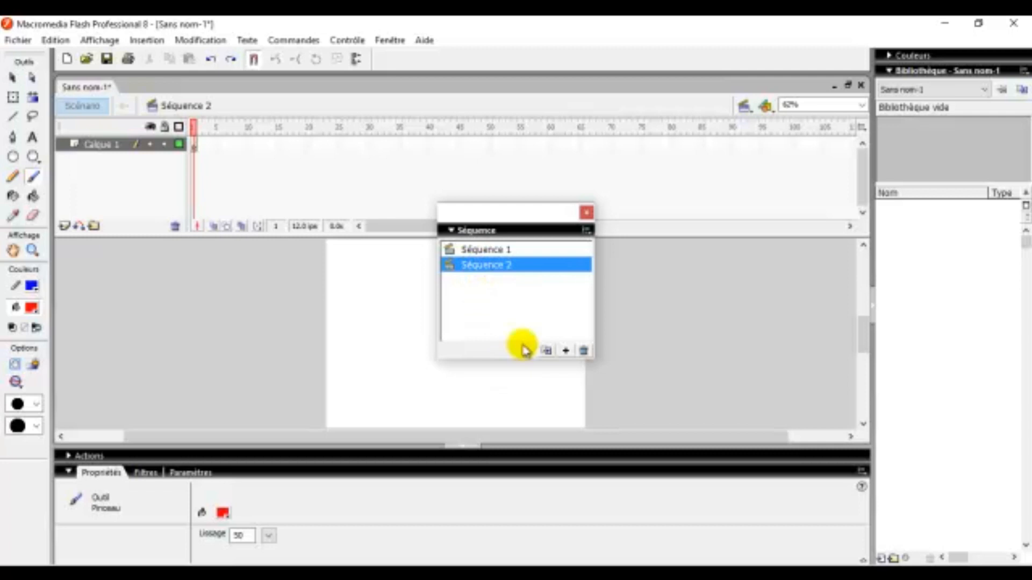
pyautogui.click(483, 251)
# Delete Séquence 2 from the document and close the Séquence panel
pyautogui.click(483, 266)
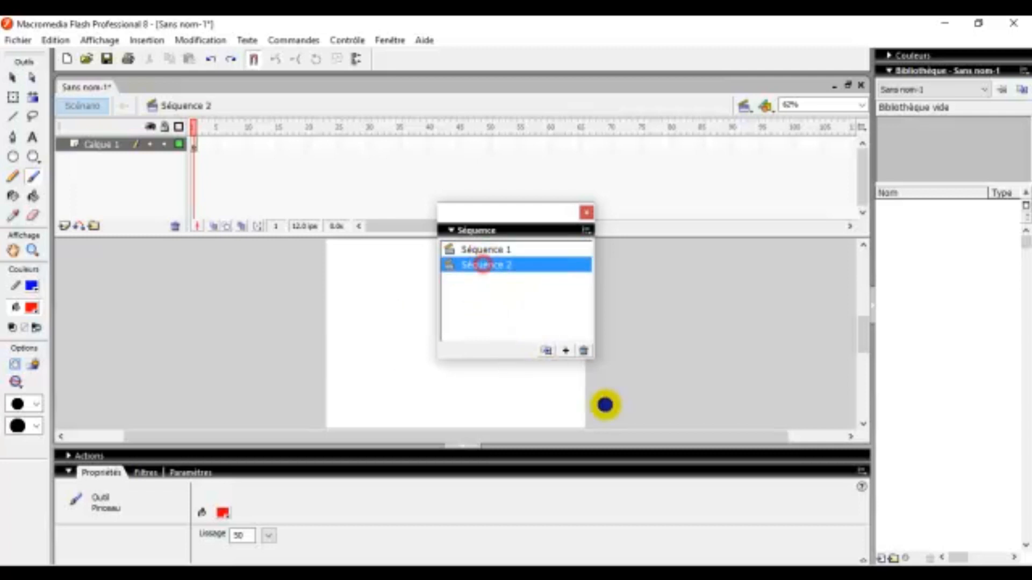
pyautogui.click(583, 351)
pyautogui.click(582, 337)
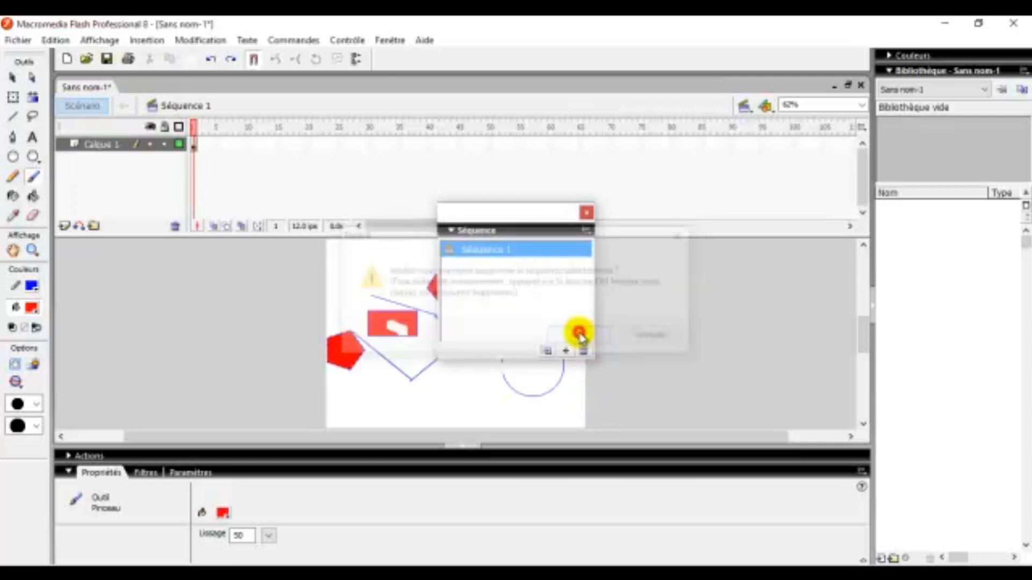
pyautogui.click(587, 213)
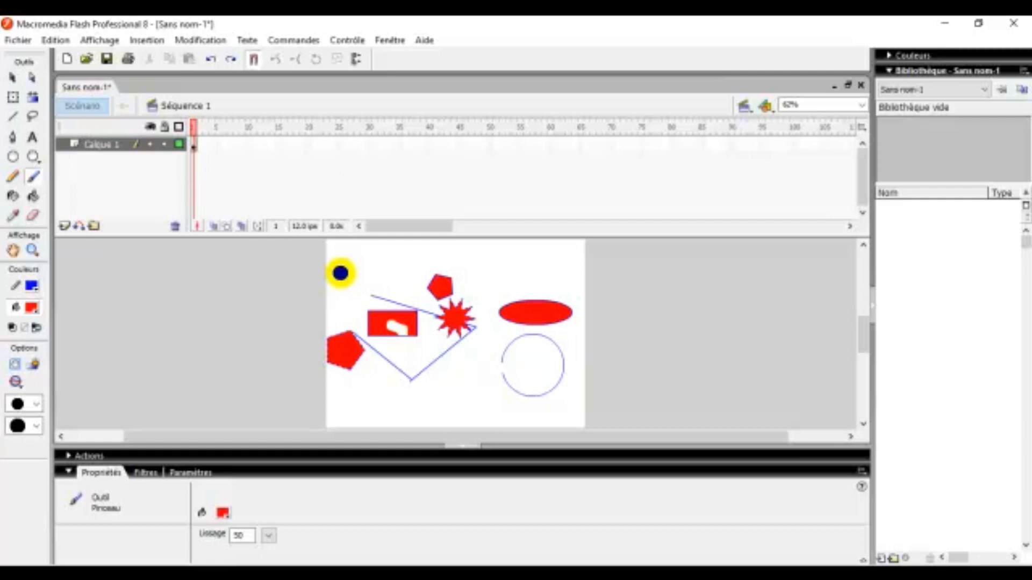
# Activate the Selection tool and add a new layer above Calque 1
pyautogui.press('v')
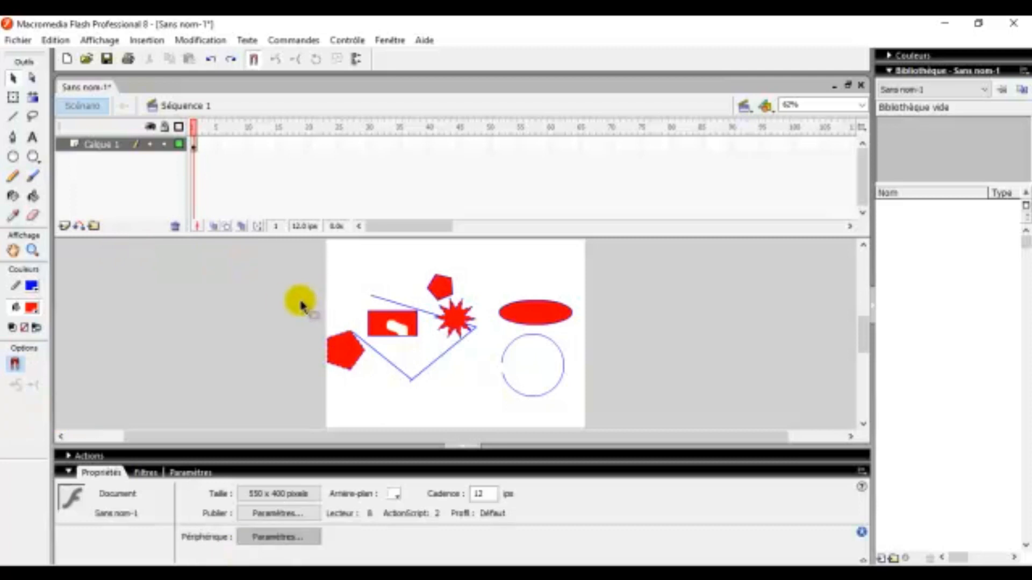
pyautogui.click(65, 226)
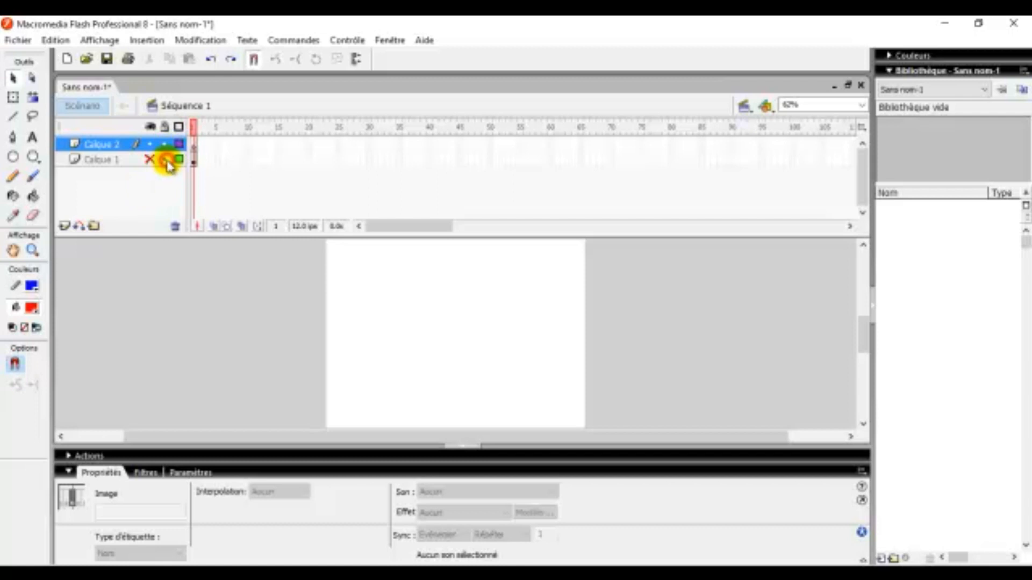
# Try selecting shapes on the stage with Calque 1 visible and locked, and unlock the layer
pyautogui.click(149, 159)
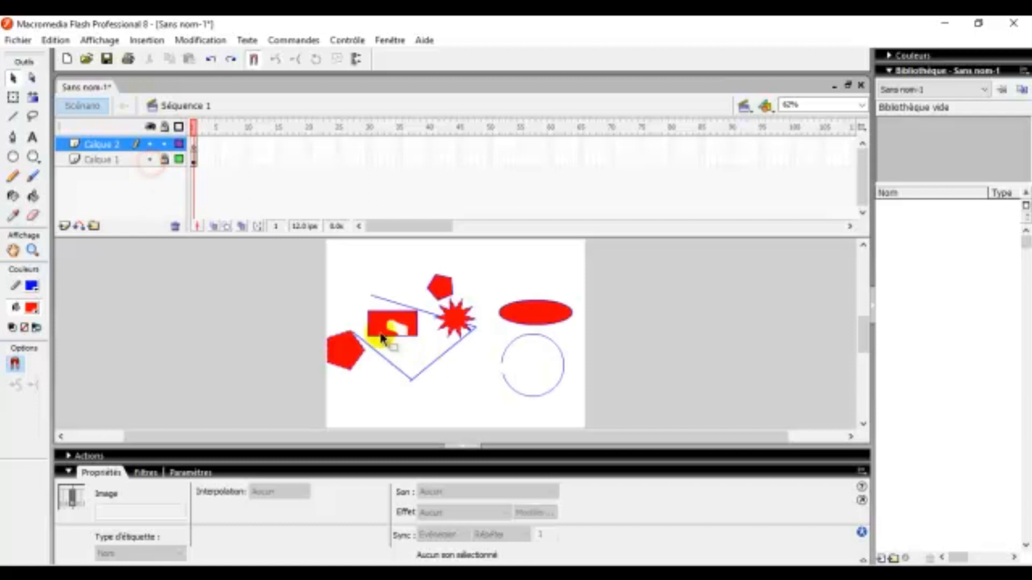
pyautogui.click(404, 344)
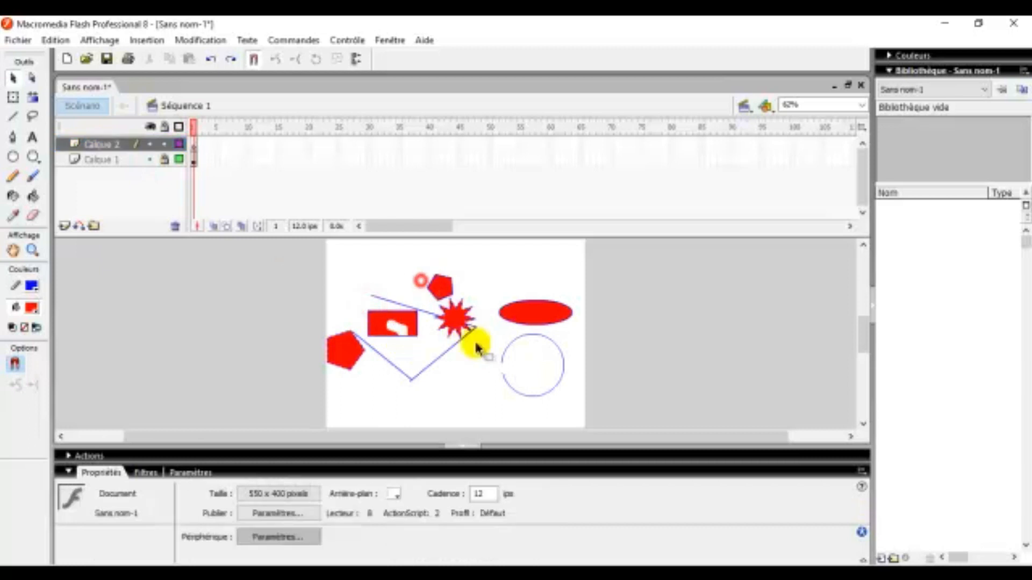
pyautogui.click(112, 160)
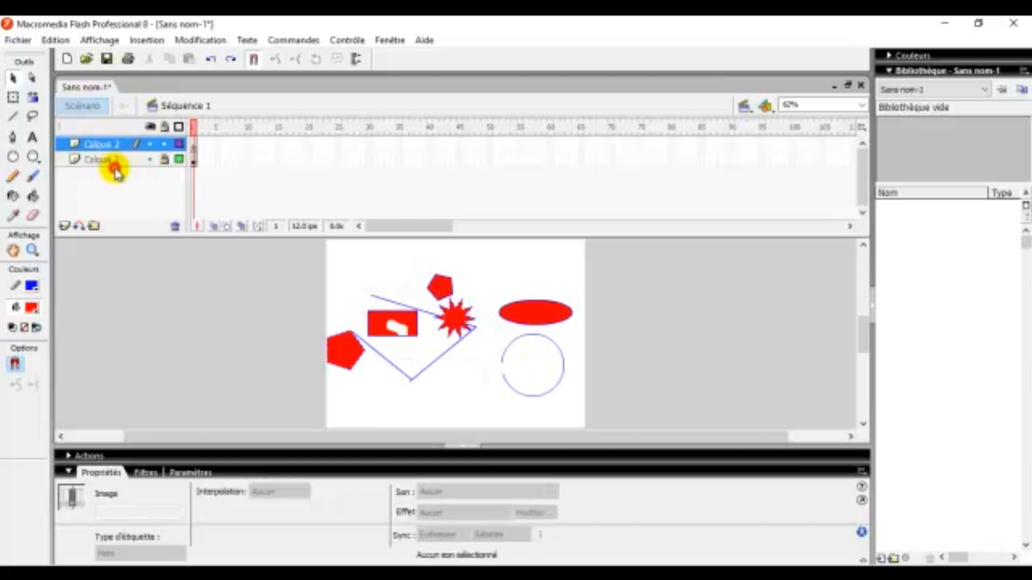
pyautogui.click(375, 306)
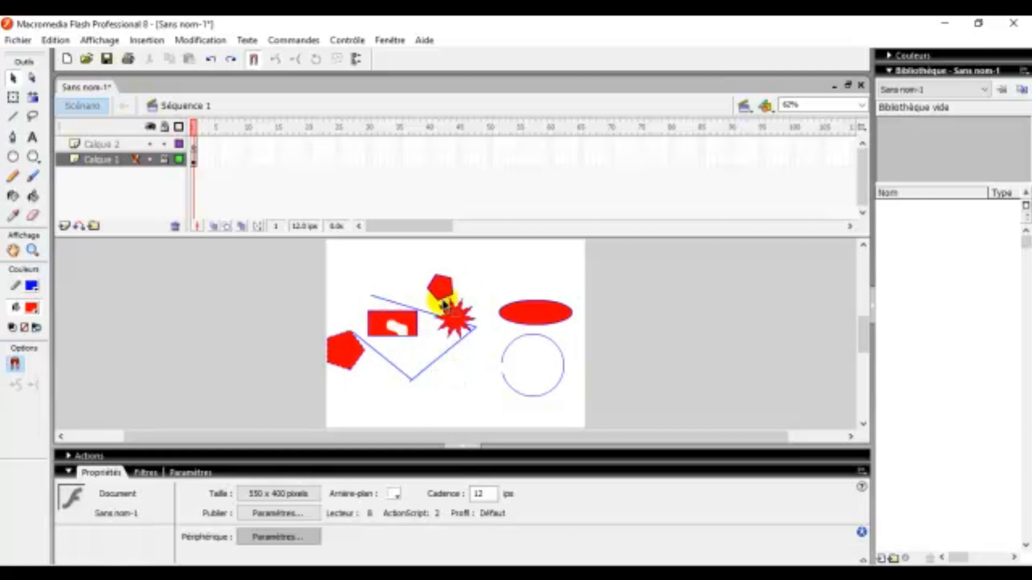
pyautogui.click(146, 159)
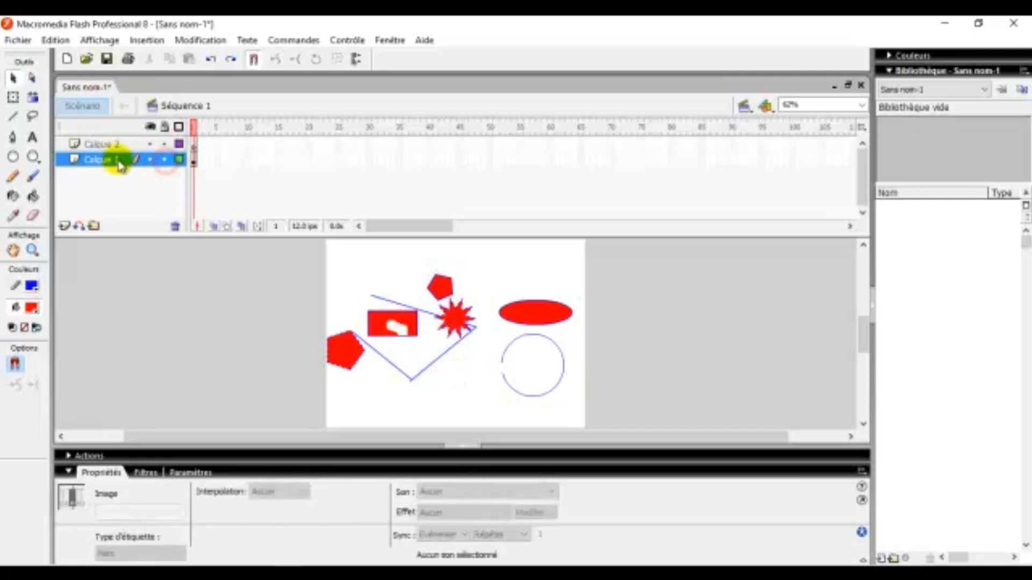
# Draw a large oval with a green fill and purple stroke on Calque 2, covering the red star and overlapping the neighbouring shapes
pyautogui.click(107, 144)
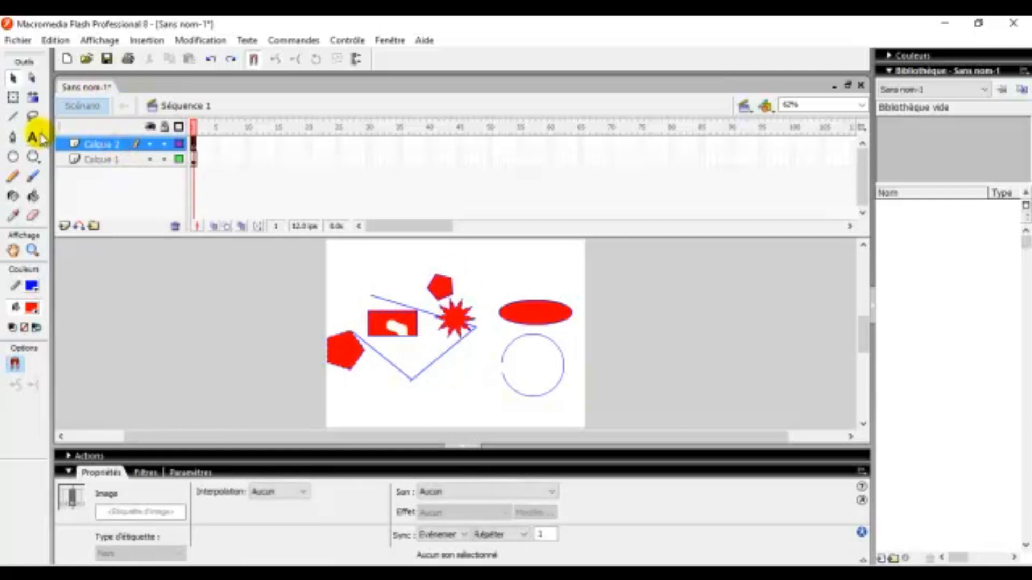
pyautogui.click(14, 157)
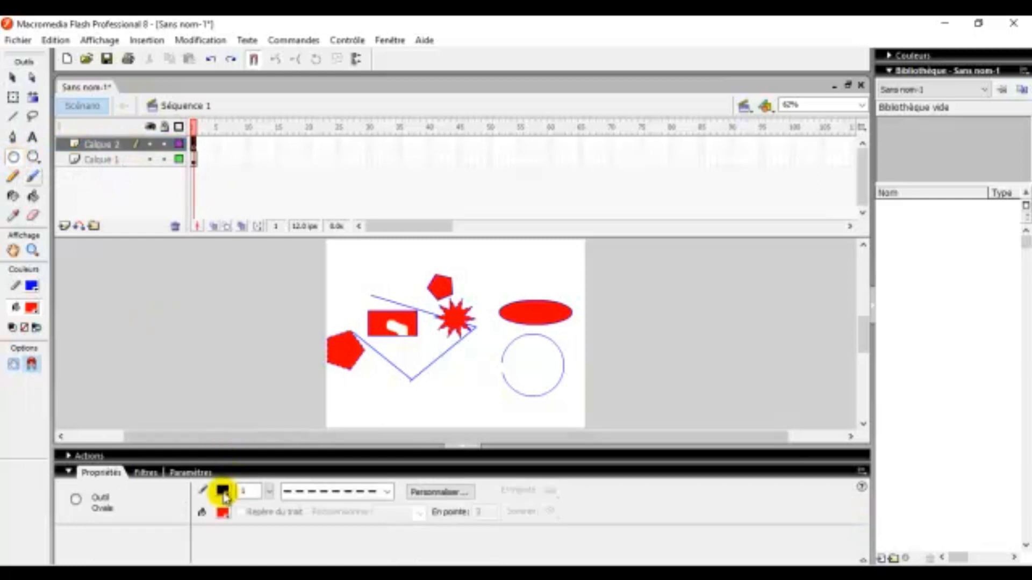
pyautogui.click(222, 512)
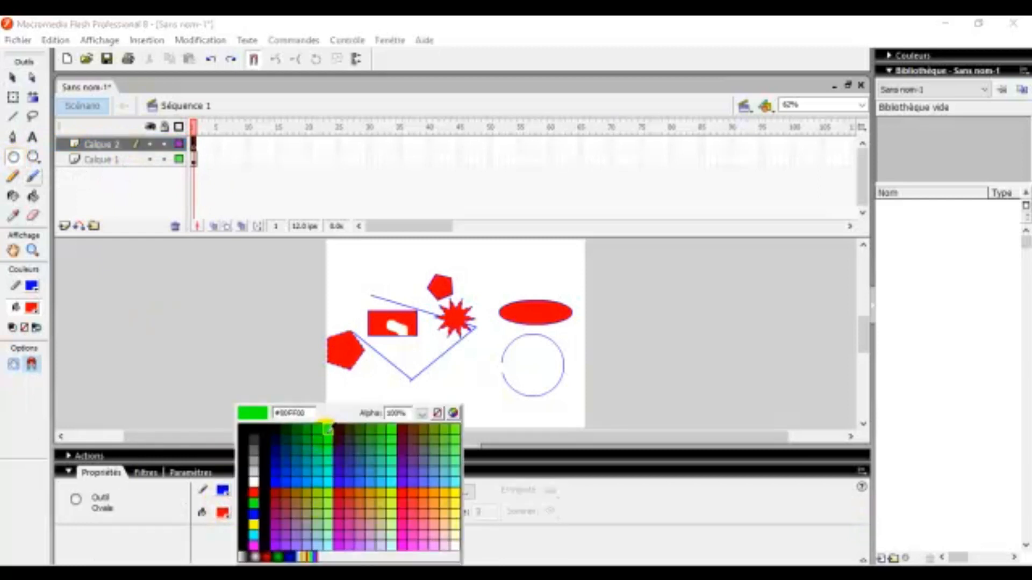
pyautogui.click(328, 429)
pyautogui.click(223, 490)
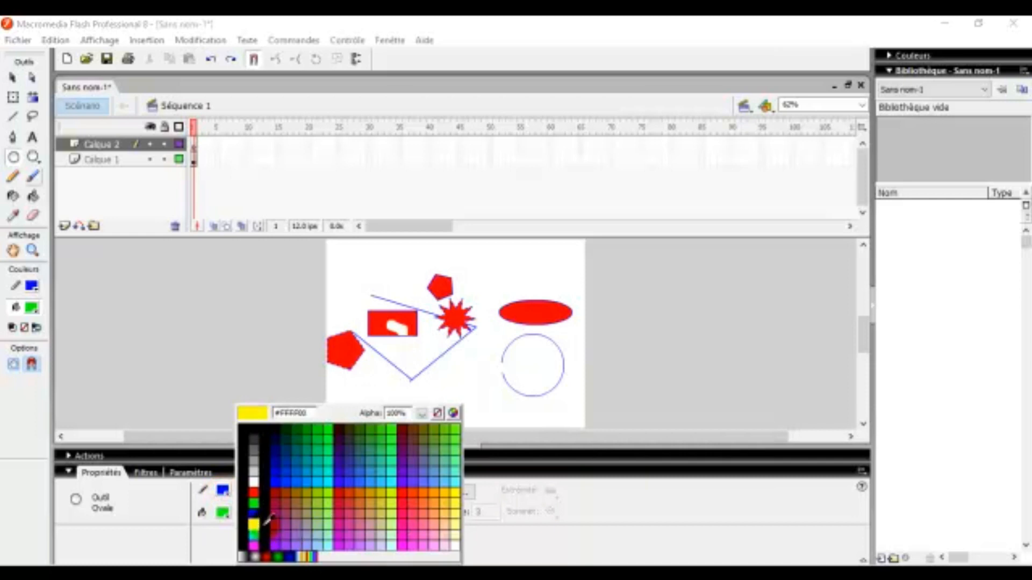
pyautogui.click(343, 538)
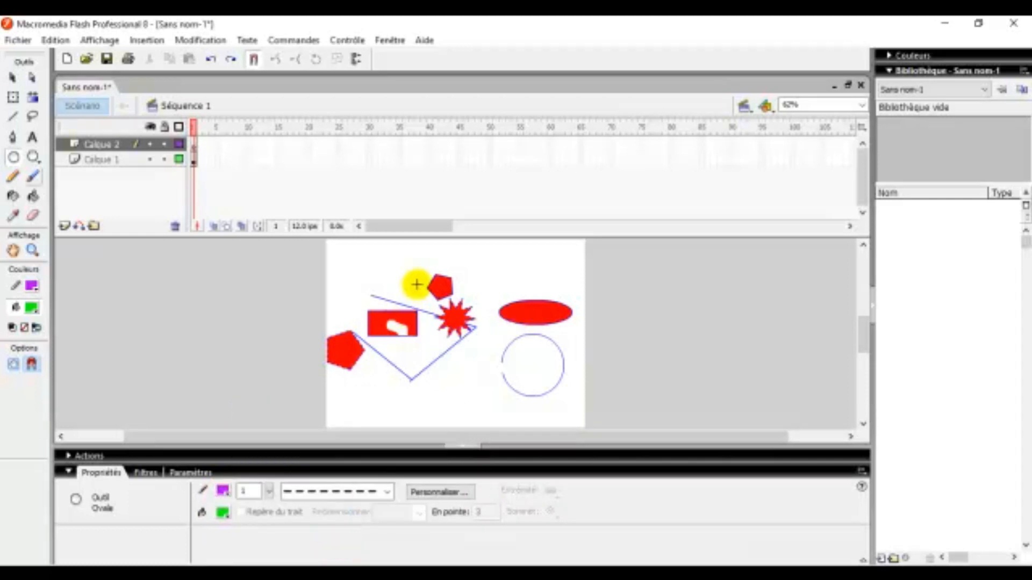
pyautogui.moveTo(409, 277); pyautogui.dragTo(515, 378)
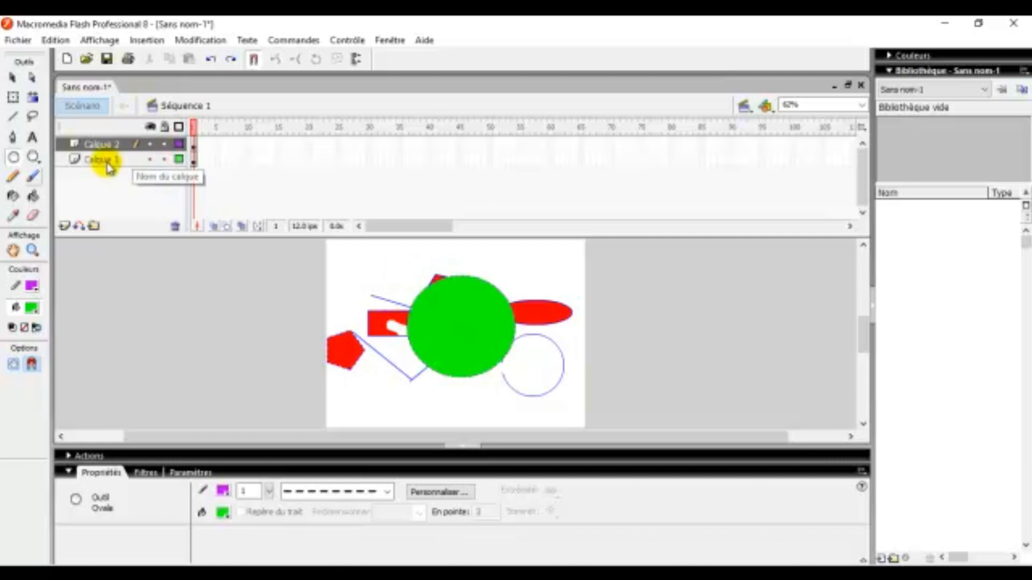
# Move Calque 2 below Calque 1 in the layer order so the green oval lies behind the red shapes
pyautogui.click(105, 144)
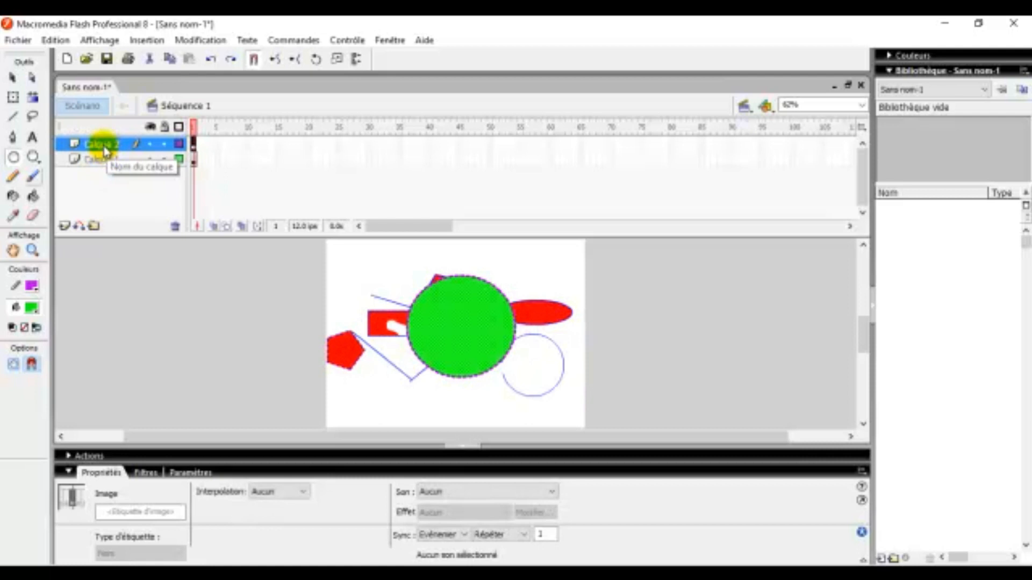
pyautogui.moveTo(105, 152); pyautogui.dragTo(110, 172)
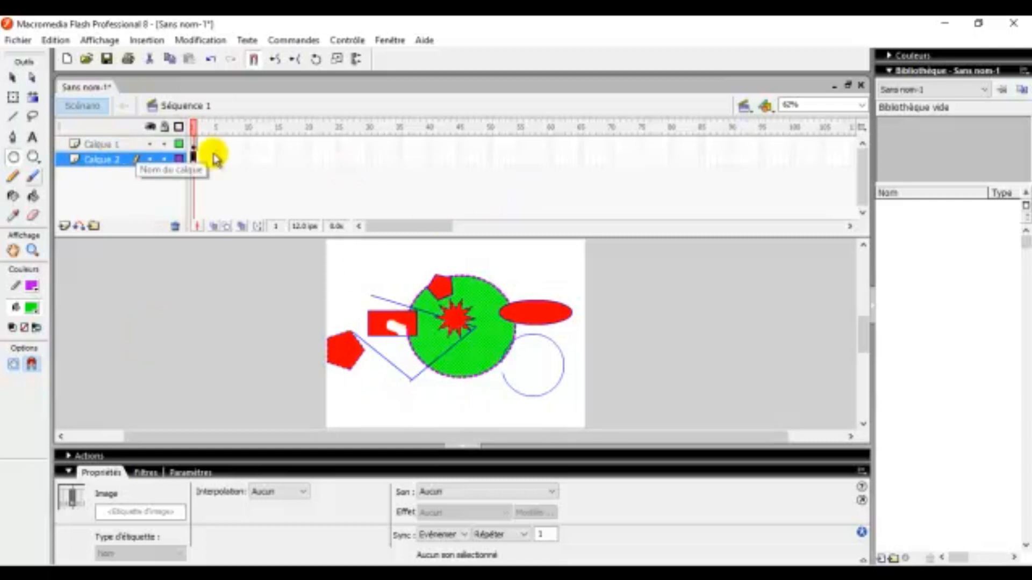
# Select the first-frame contents of Calque 1 and Calque 2 in turn, and pick frame 25 on Calque 2
pyautogui.click(194, 143)
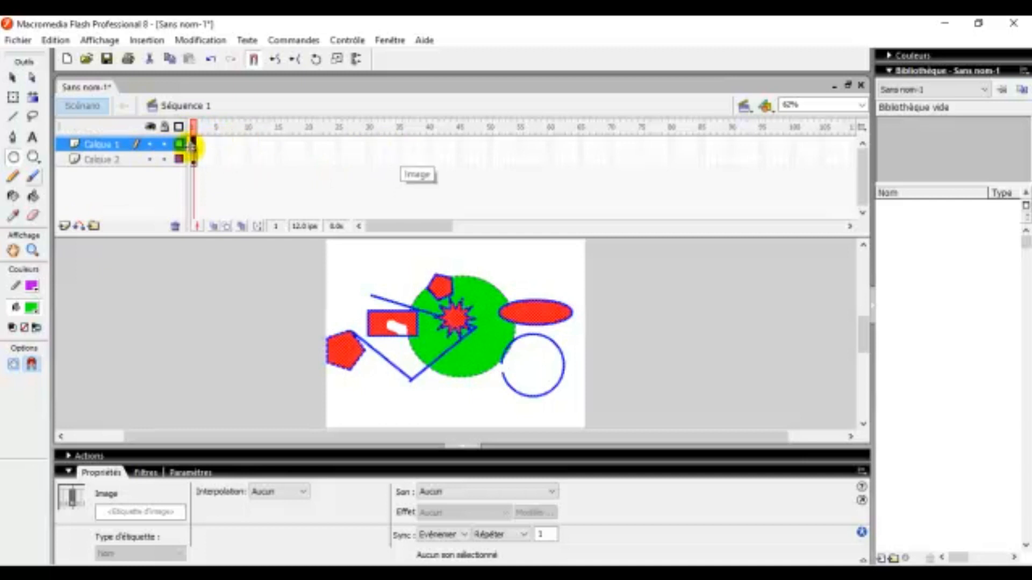
pyautogui.click(142, 158)
pyautogui.click(97, 142)
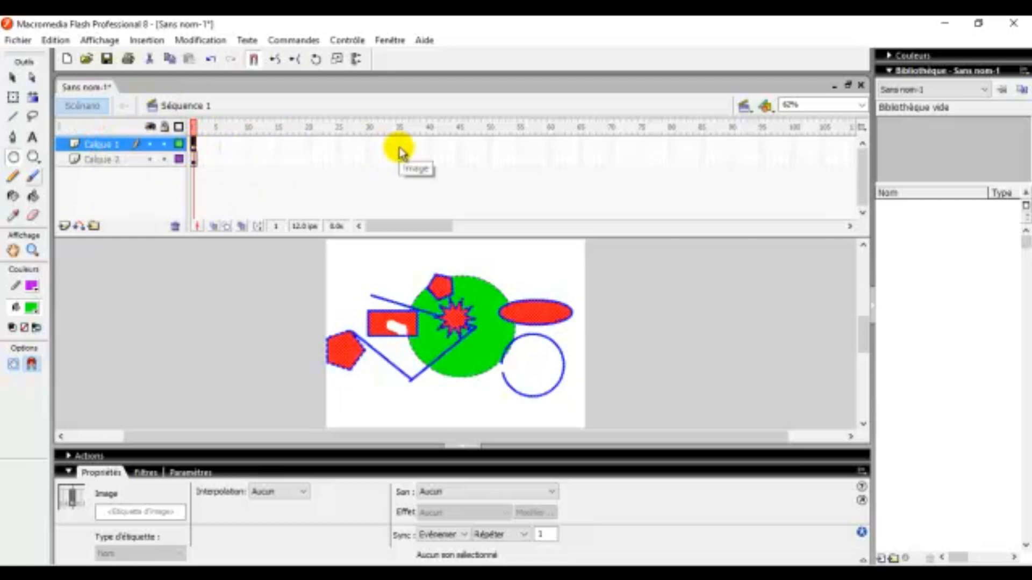
pyautogui.click(107, 160)
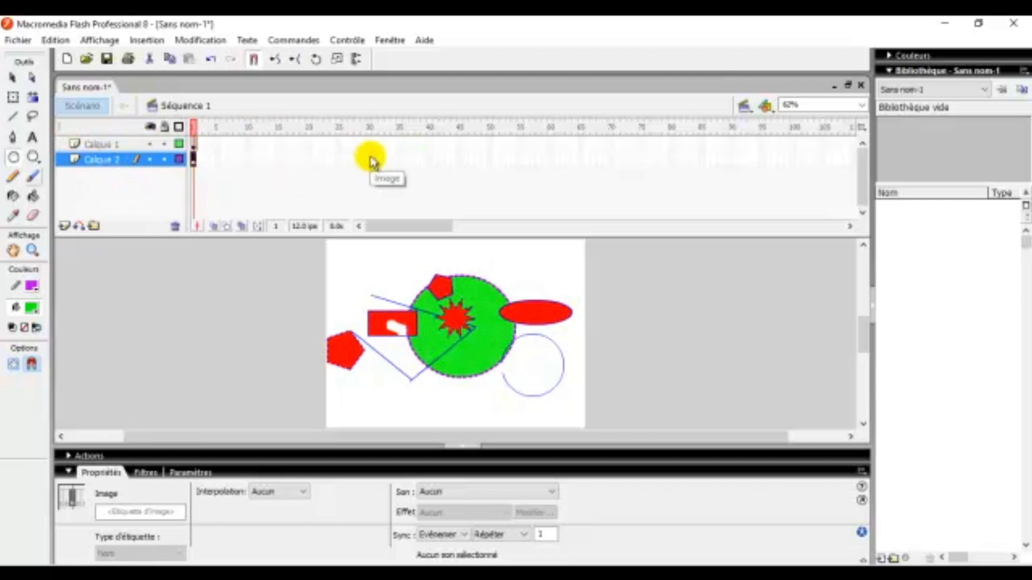
pyautogui.click(339, 159)
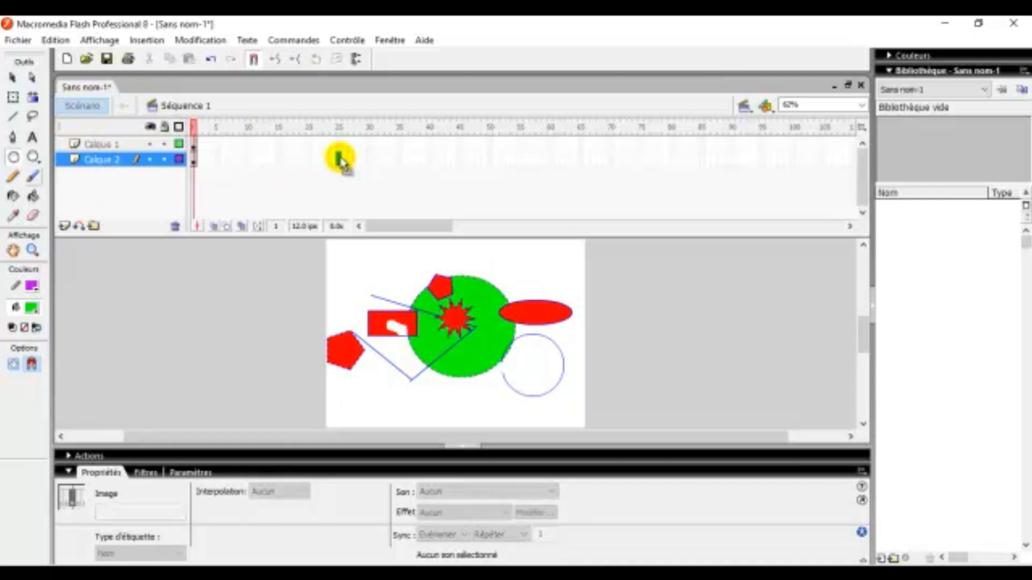
# Insert a regular frame at frame 25 of Calque 2 and review the layer's content at frames 1 and 15
pyautogui.rightClick(339, 161)
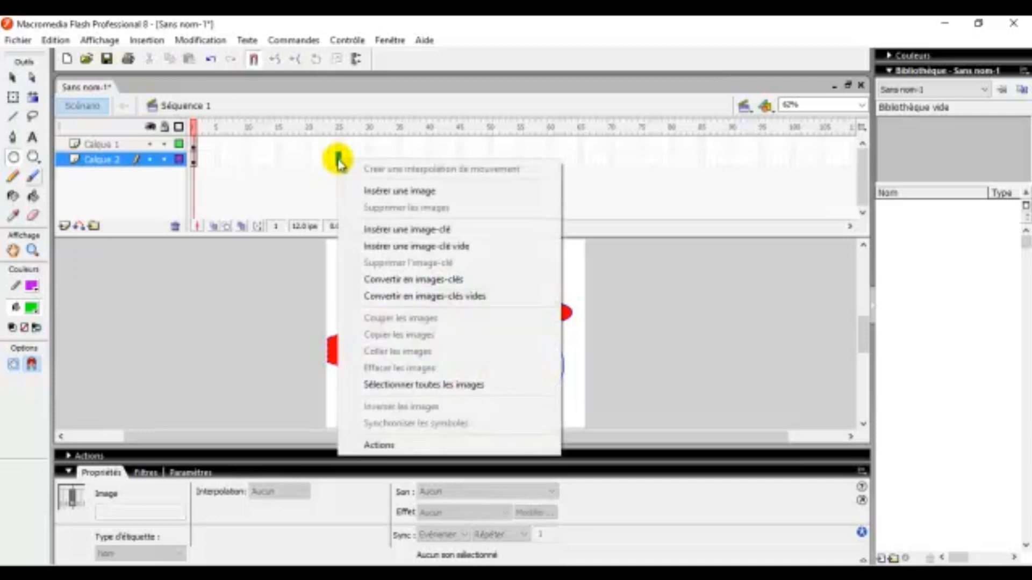
pyautogui.click(396, 192)
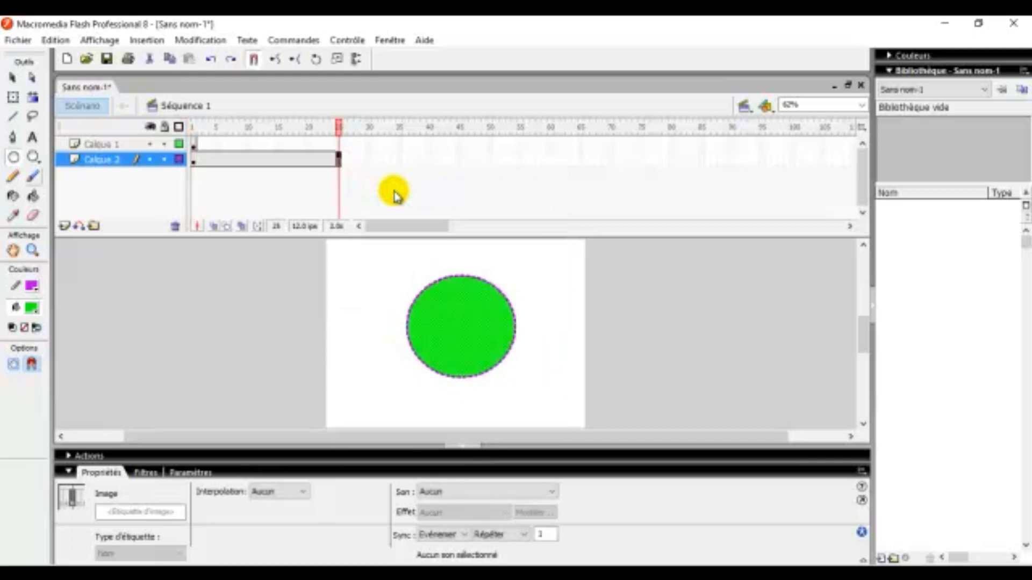
pyautogui.click(194, 160)
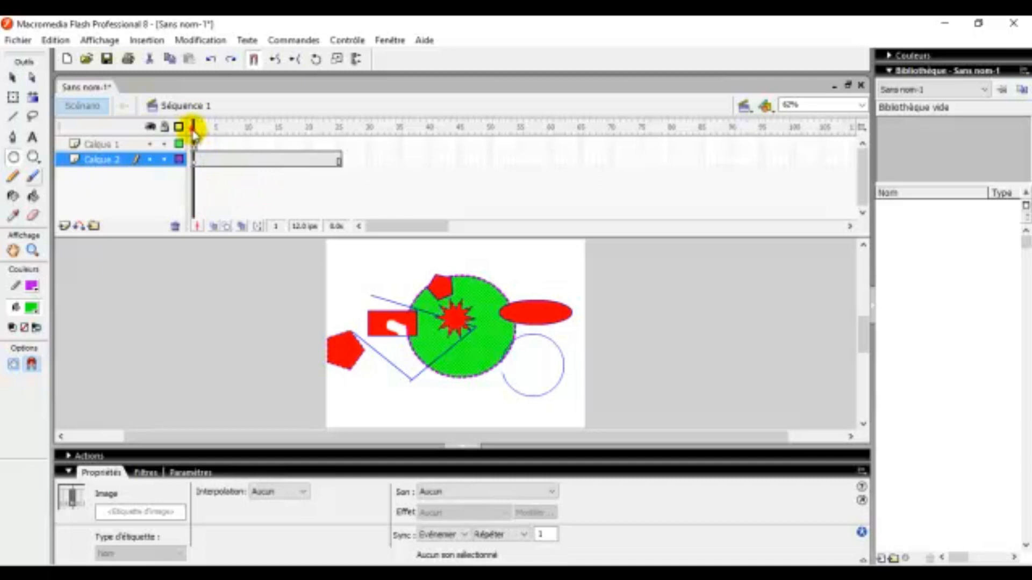
pyautogui.click(194, 133)
pyautogui.click(194, 160)
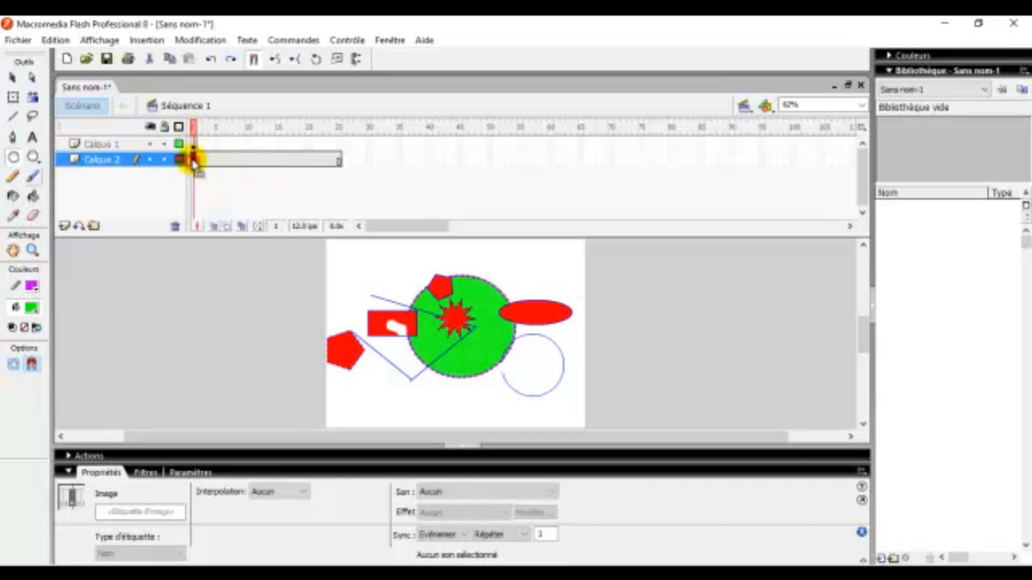
pyautogui.moveTo(194, 129); pyautogui.dragTo(235, 129)
pyautogui.click(277, 159)
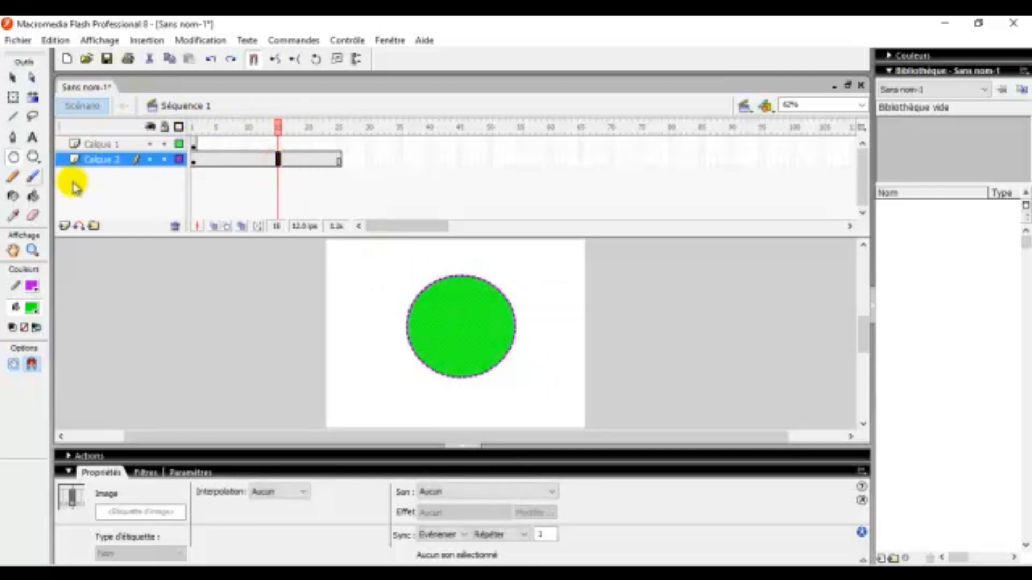
# Move the green oval to the stage's upper left from frame 15, and return it near the stage's centre from frame 14
pyautogui.click(12, 77)
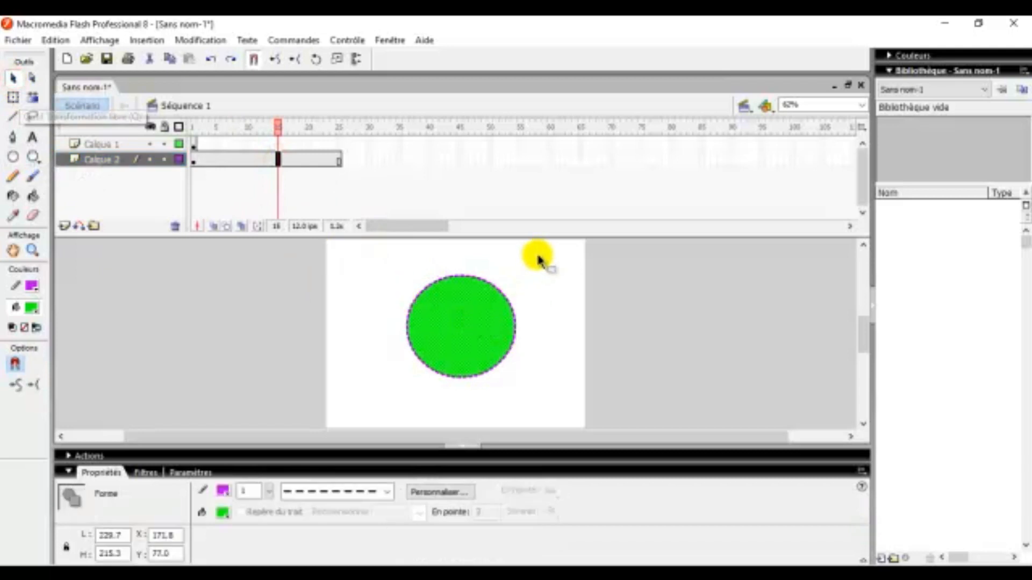
pyautogui.moveTo(468, 316); pyautogui.dragTo(400, 277)
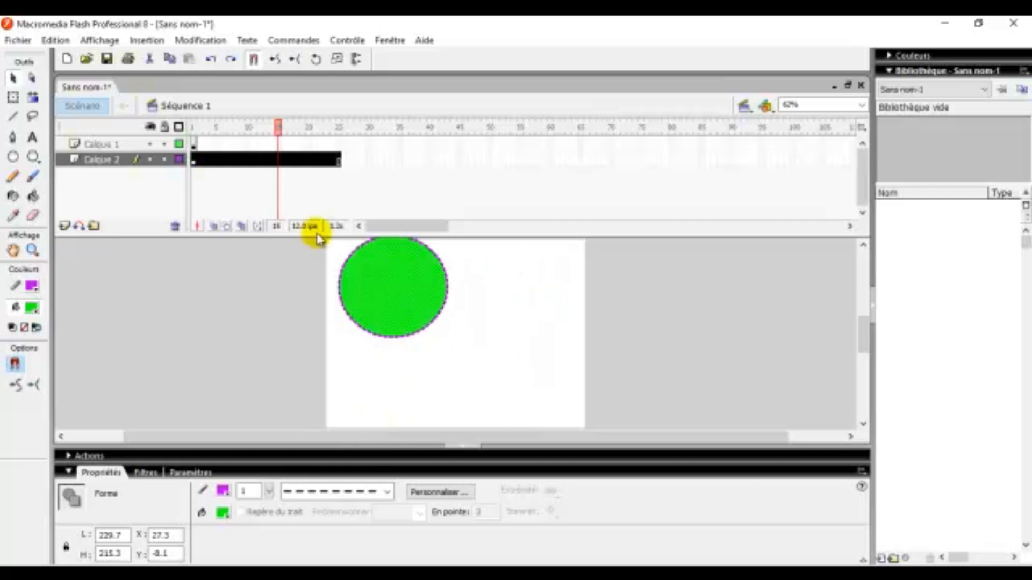
pyautogui.click(193, 159)
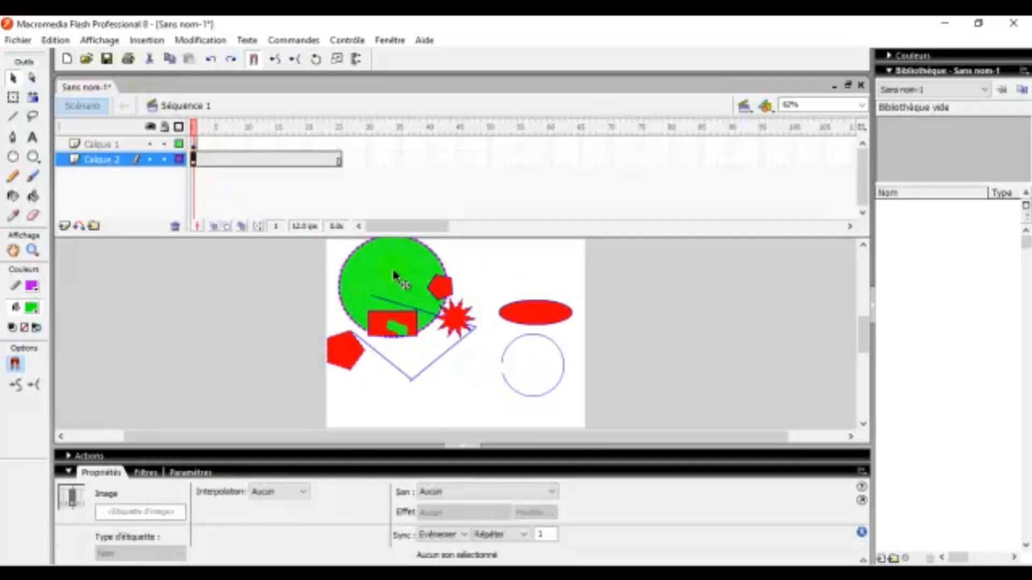
pyautogui.click(272, 159)
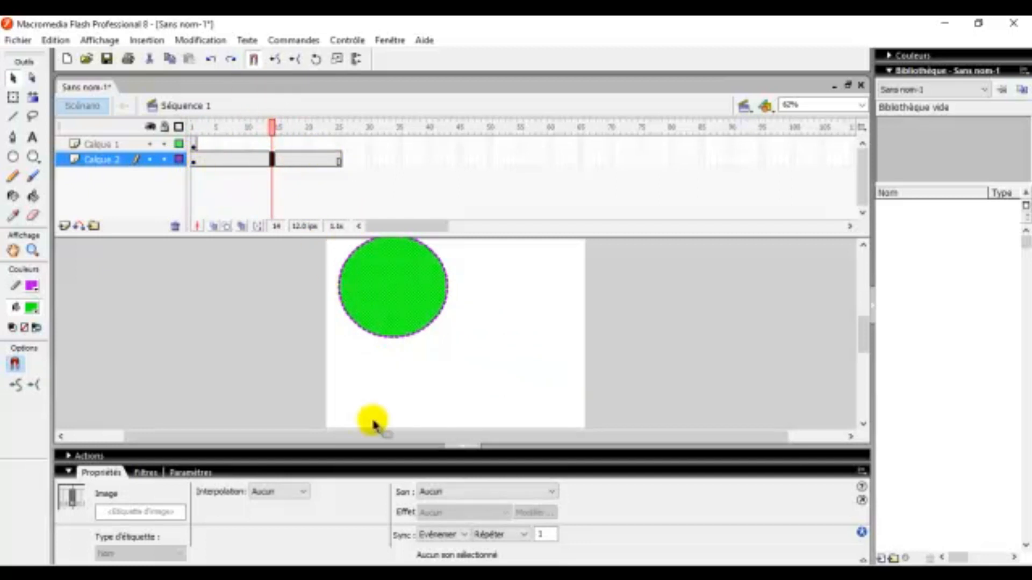
pyautogui.moveTo(386, 306); pyautogui.dragTo(451, 356)
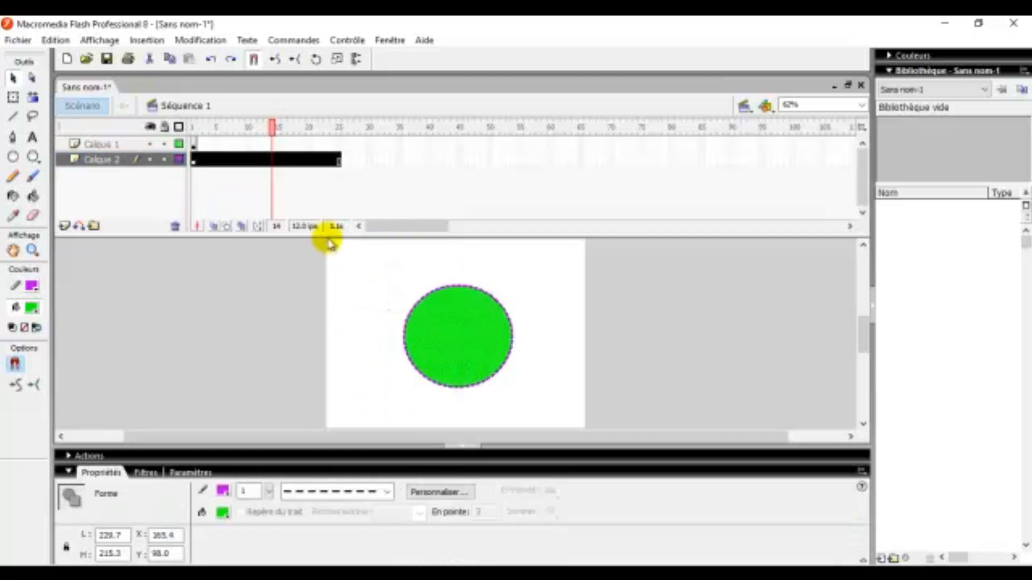
# Insert a keyframe at frame 26 of Calque 2, just after the existing frames
pyautogui.click(343, 162)
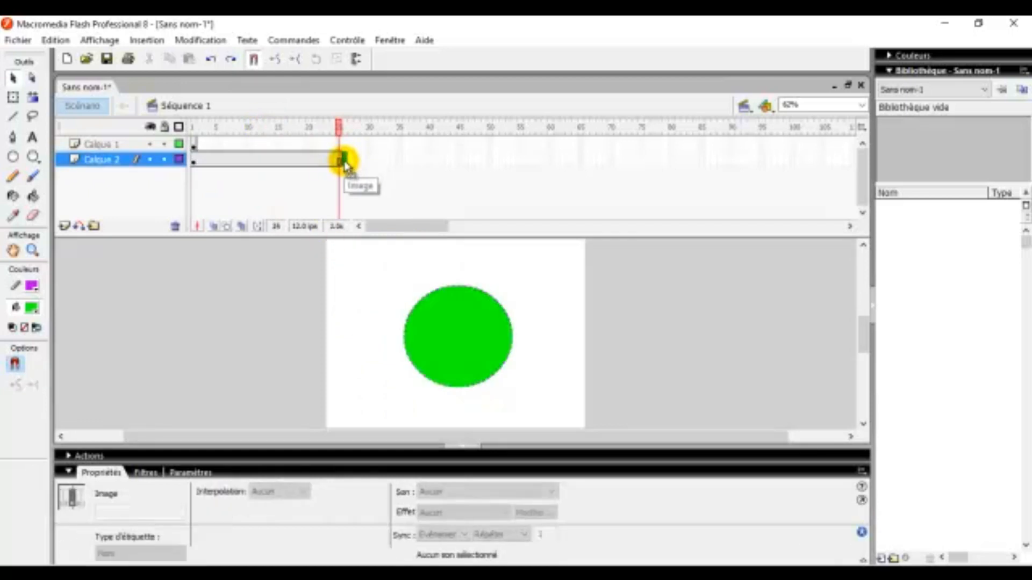
pyautogui.rightClick(344, 161)
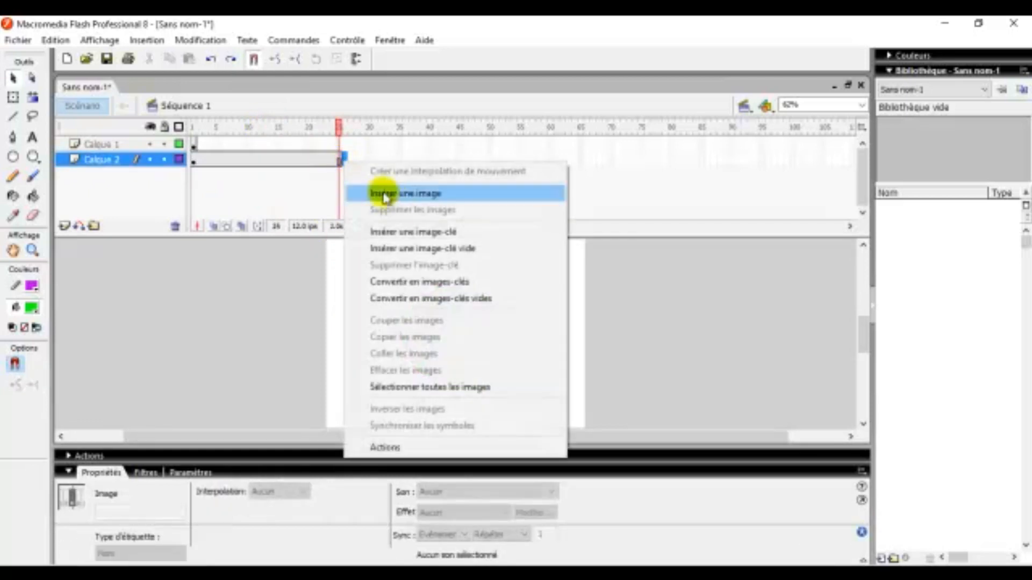
pyautogui.click(414, 236)
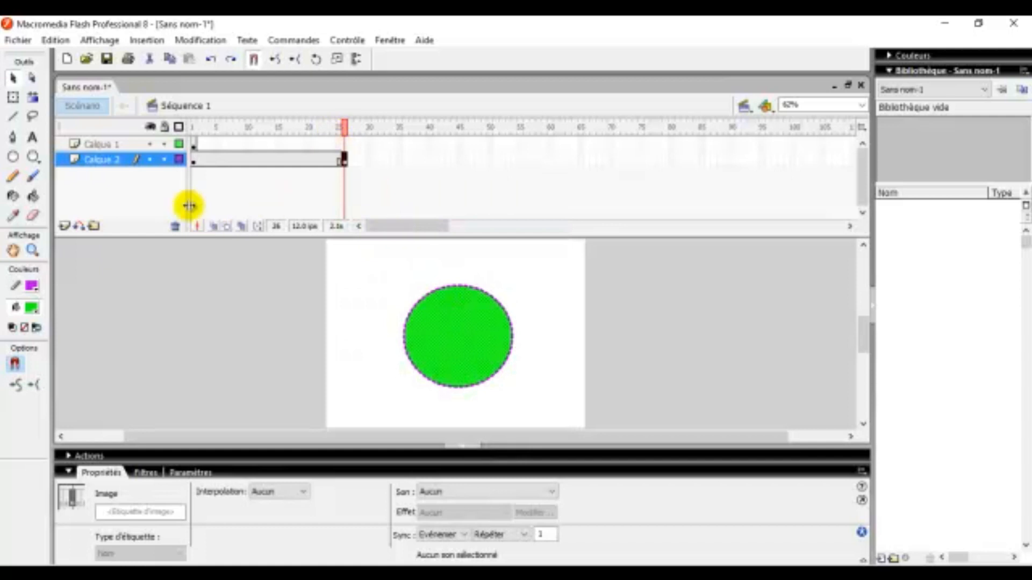
# Move the green oval to the stage's upper right in the frame 26 keyframe of Calque 2, and compare it with frame 1
pyautogui.click(193, 159)
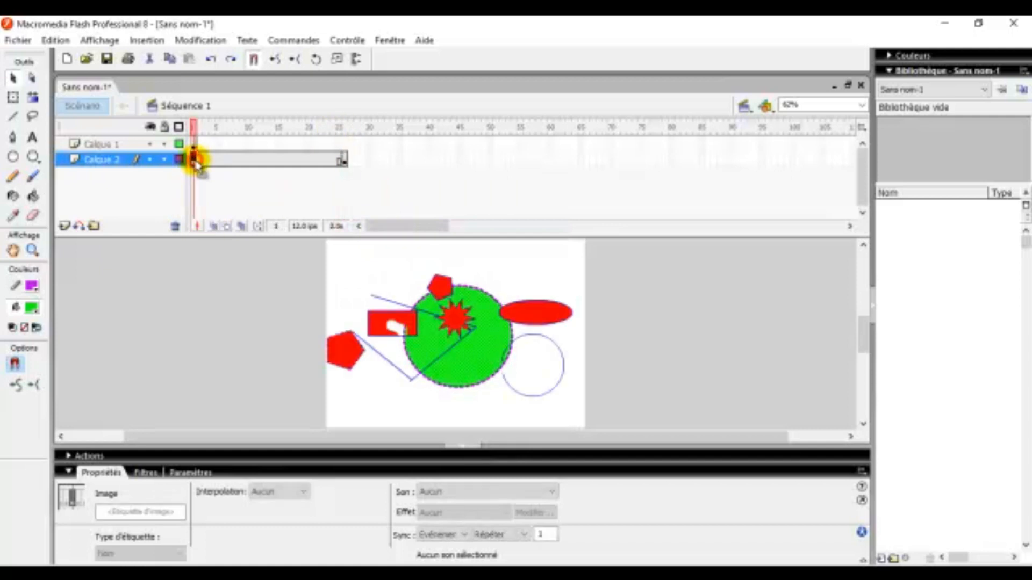
pyautogui.click(345, 164)
pyautogui.click(438, 281)
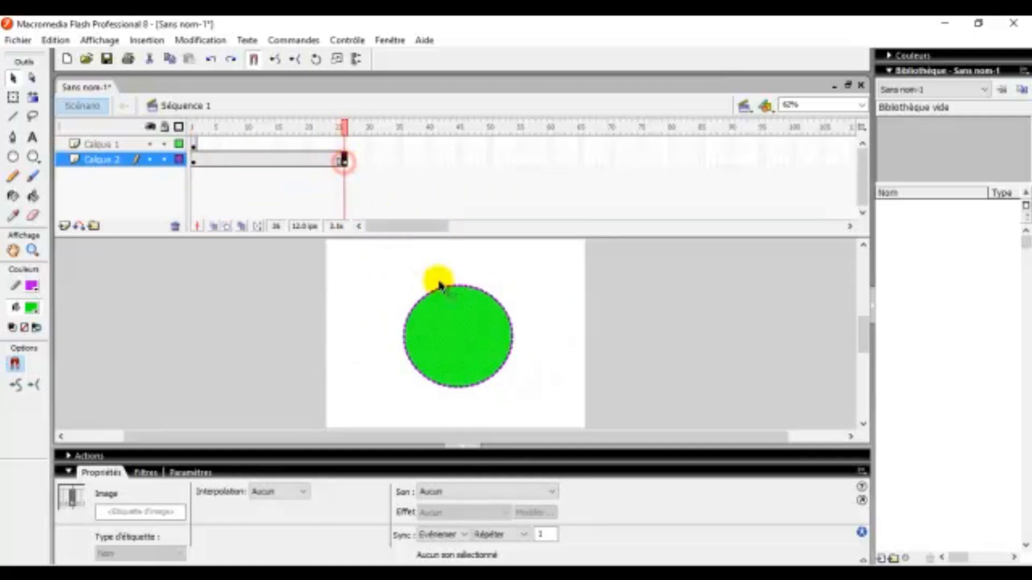
pyautogui.moveTo(458, 359); pyautogui.dragTo(543, 305)
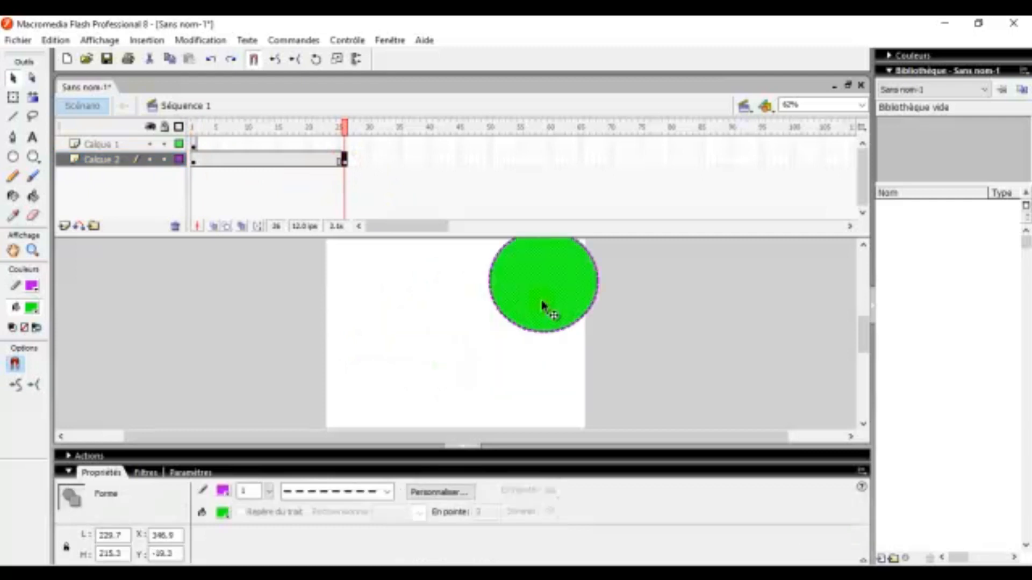
pyautogui.click(194, 158)
pyautogui.click(477, 402)
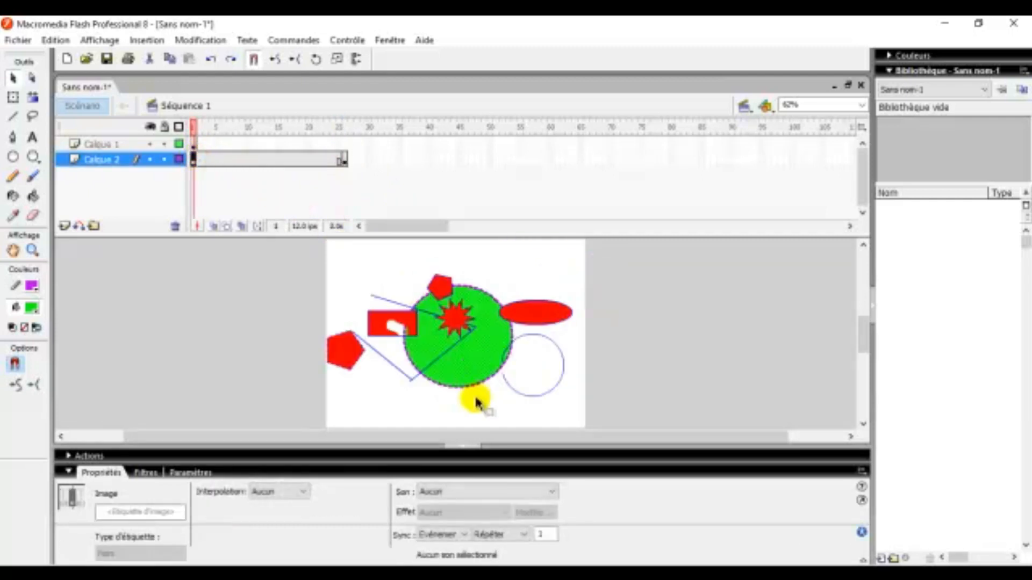
# Insert a blank keyframe at frame 27 of Calque 2
pyautogui.click(344, 159)
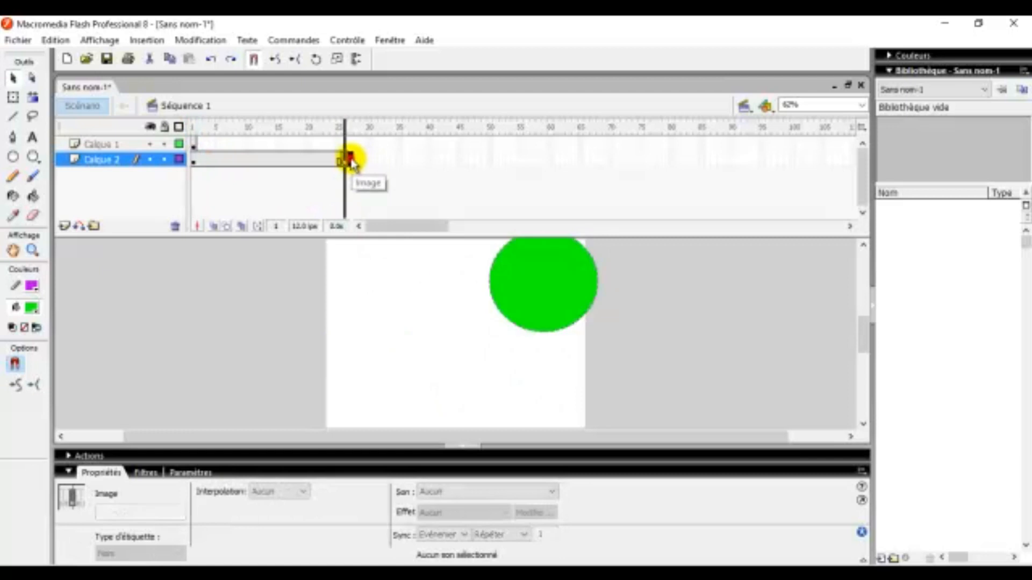
pyautogui.rightClick(351, 161)
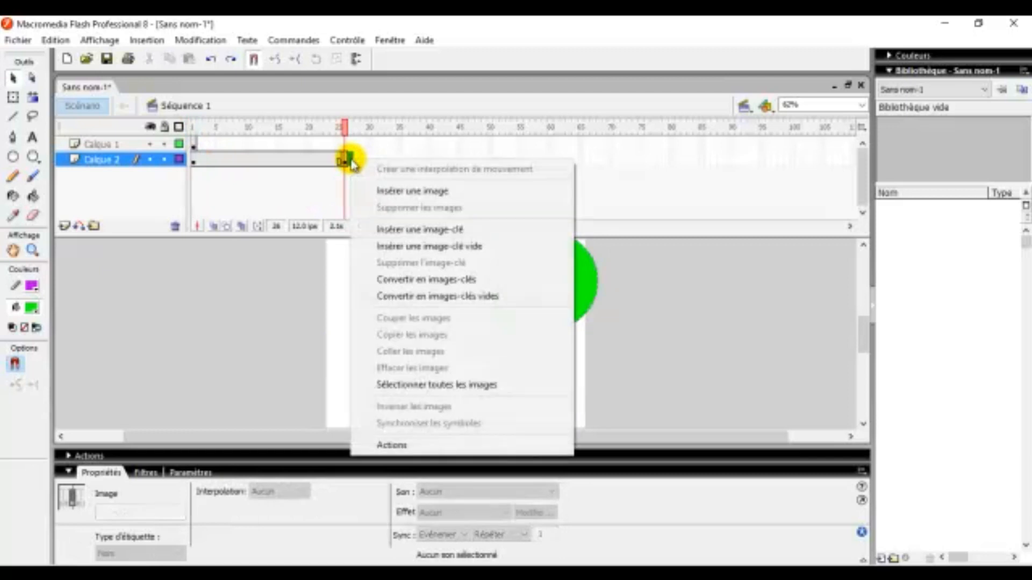
pyautogui.click(467, 250)
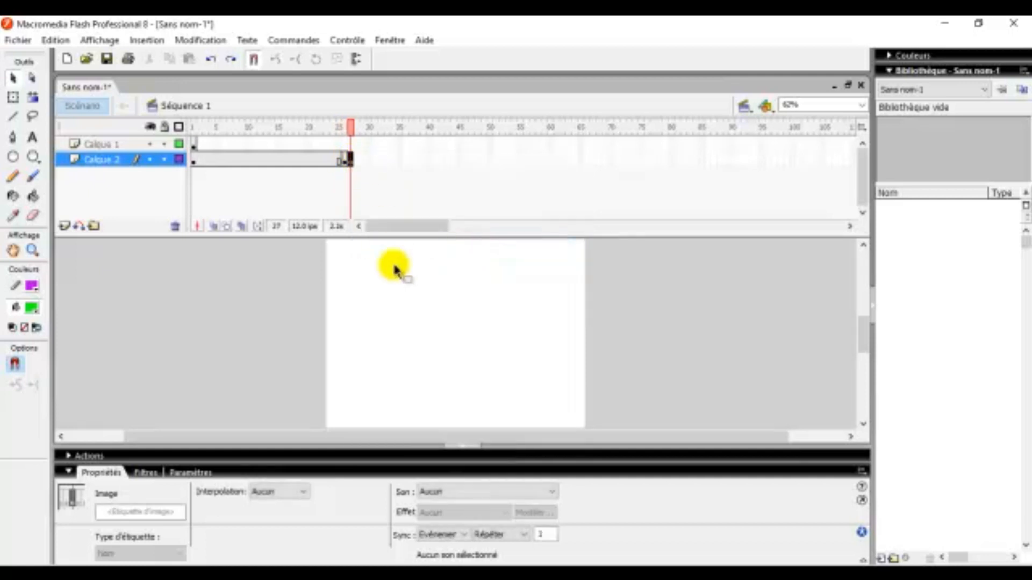
# Extend Calque 1 by inserting a regular frame at frame 27 so the red shapes last as long as Calque 2
pyautogui.click(193, 143)
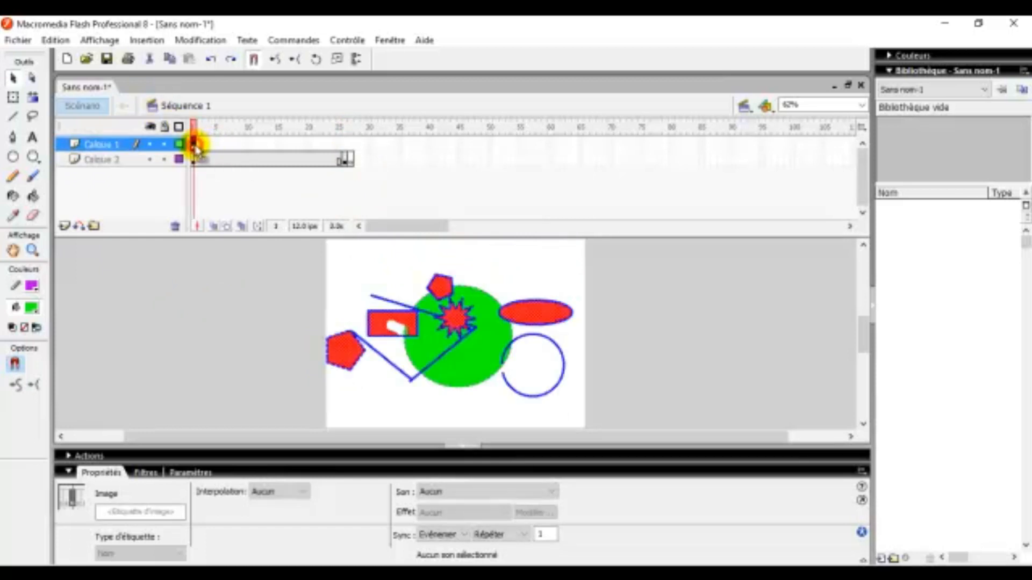
pyautogui.click(350, 144)
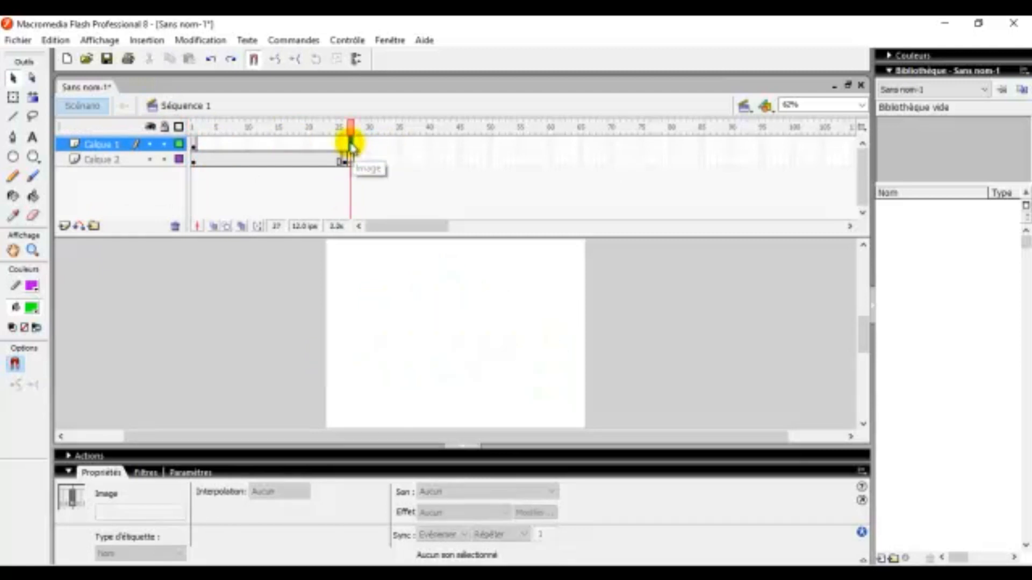
pyautogui.rightClick(350, 145)
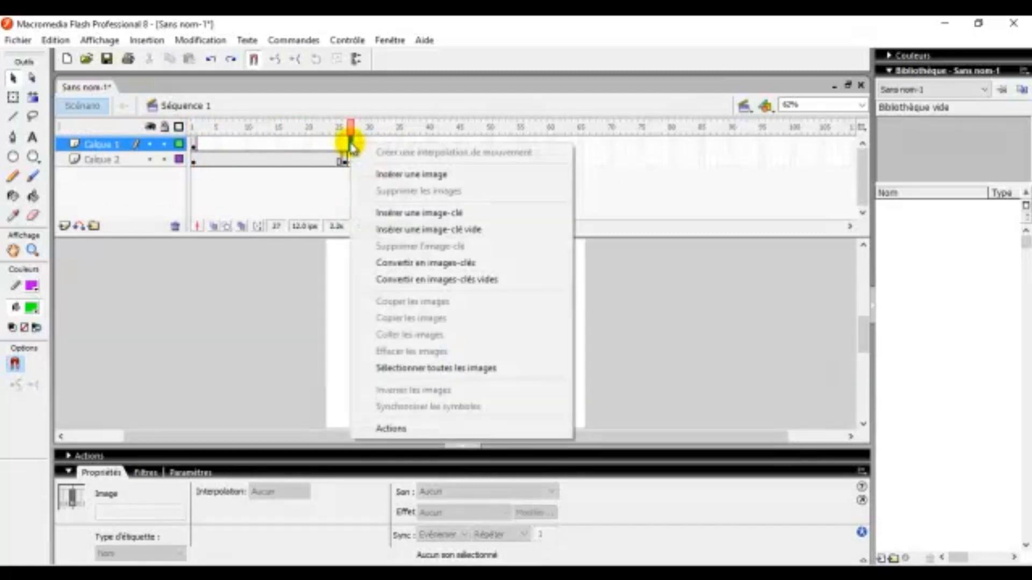
pyautogui.click(453, 180)
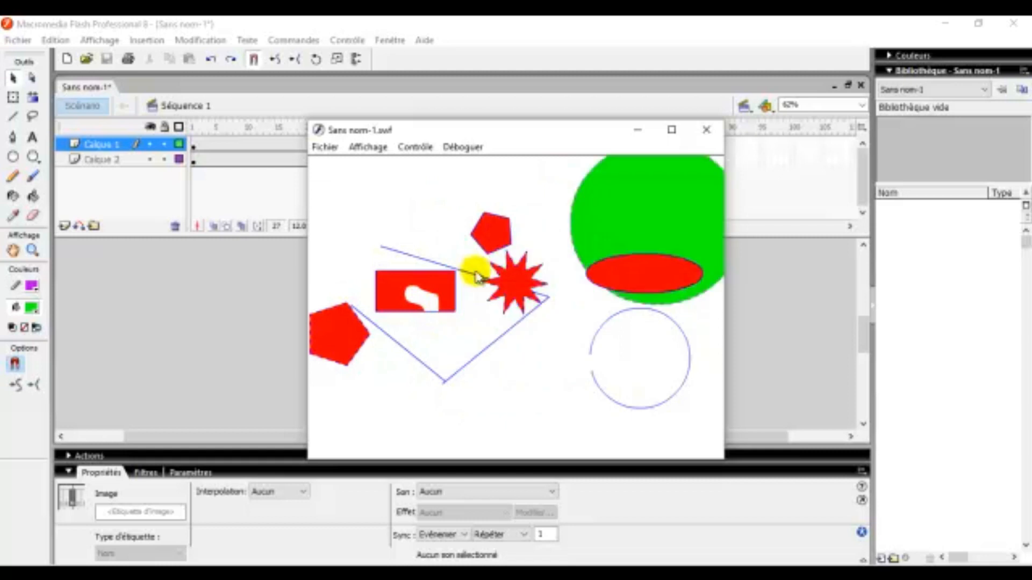
# Watch the animation in the test window, close it, and run the animation test once more before closing it again
pyautogui.moveTo(430, 138); pyautogui.dragTo(365, 231)
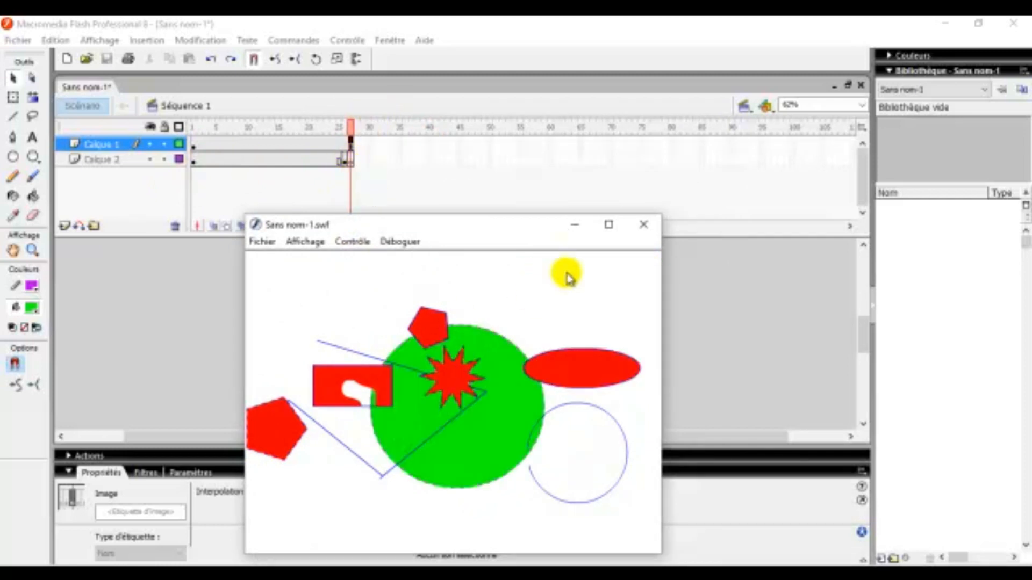
pyautogui.click(642, 225)
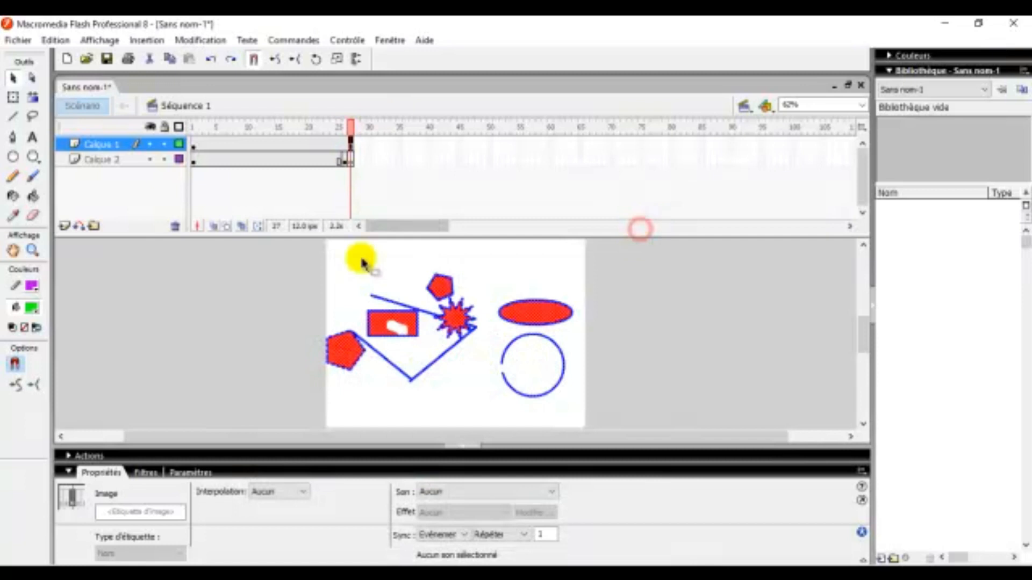
pyautogui.click(349, 40)
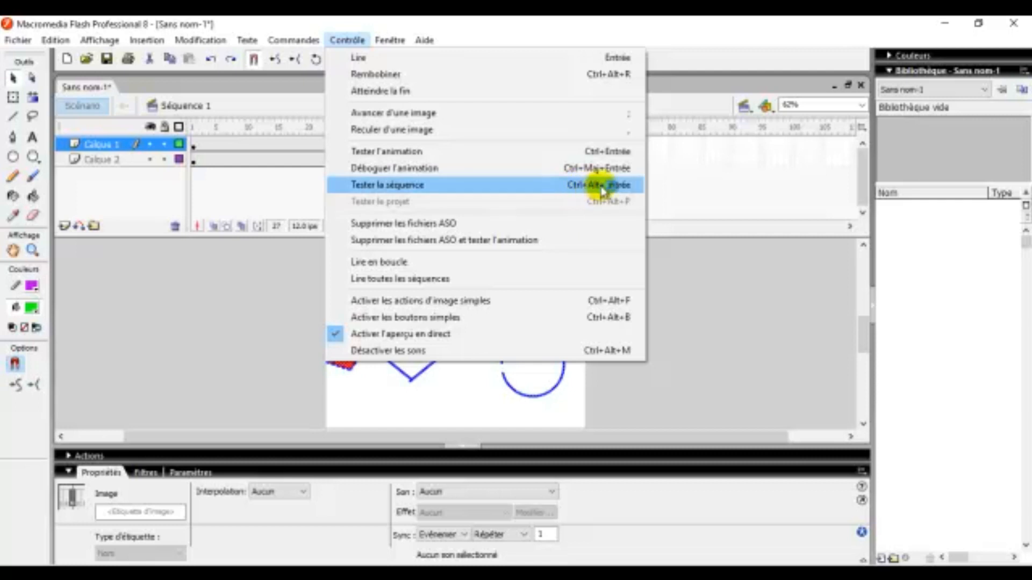
pyautogui.click(475, 152)
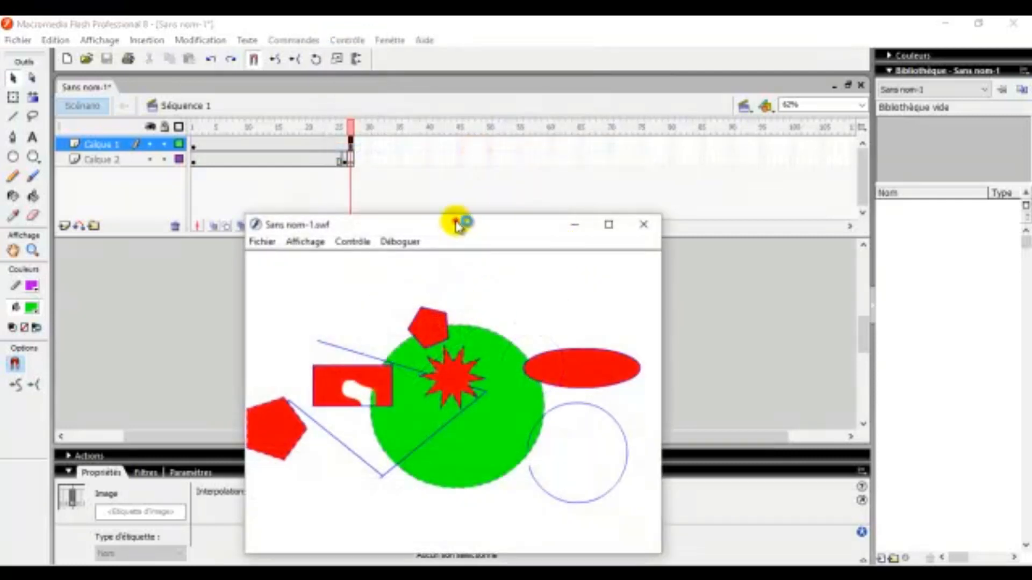
pyautogui.moveTo(460, 223); pyautogui.dragTo(454, 134)
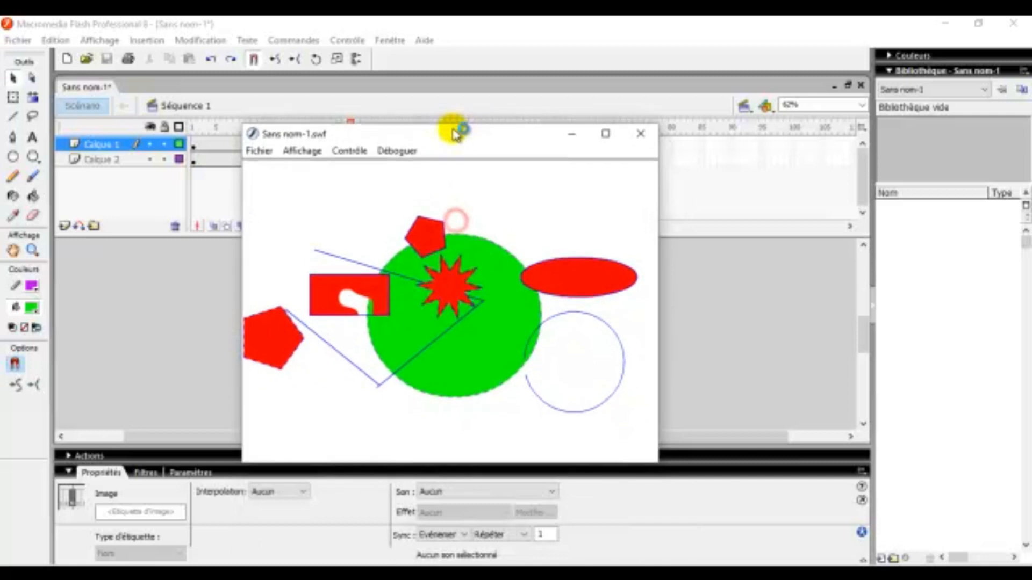
pyautogui.click(650, 135)
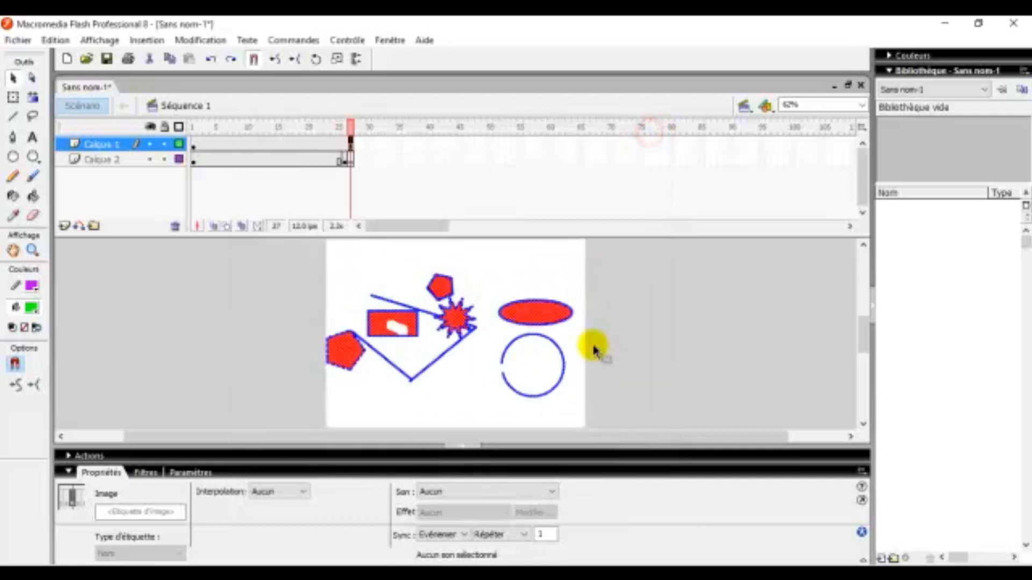